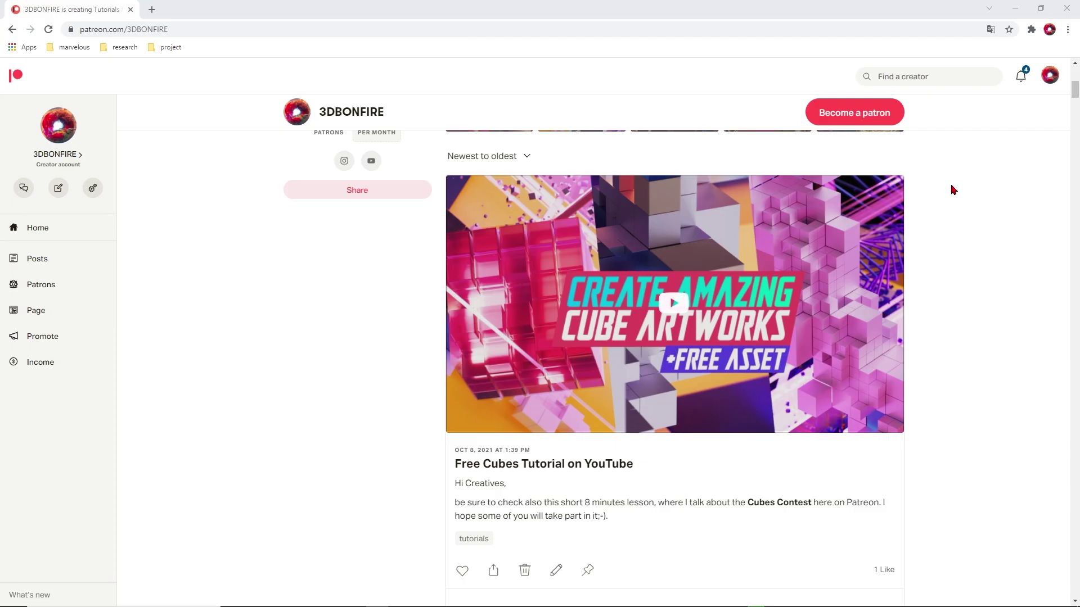
scroll(951, 189, "down", 20)
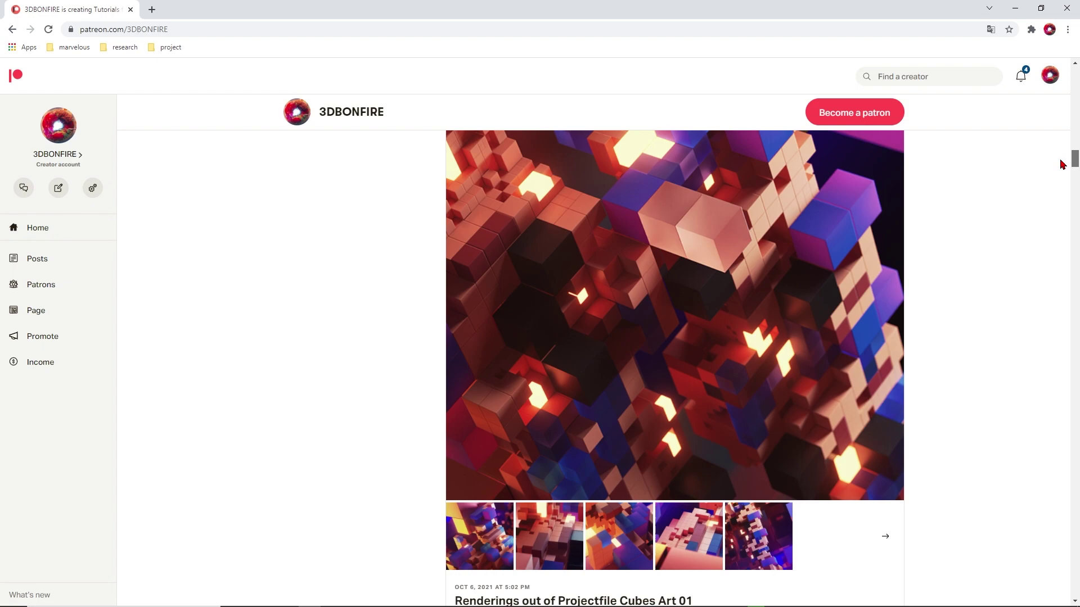
left_click_drag(1061, 163, 1032, 429)
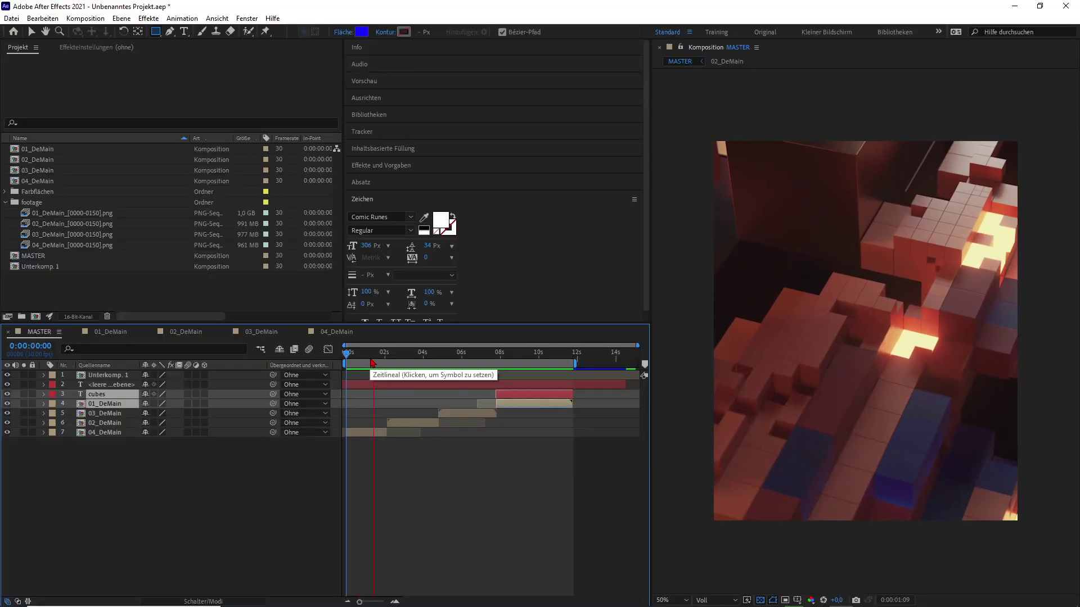
- In After Effects, select the four DeMain PNG sequences in the footage folder and scrub through the MASTER composition
left_click_drag(126, 216, 22, 247)
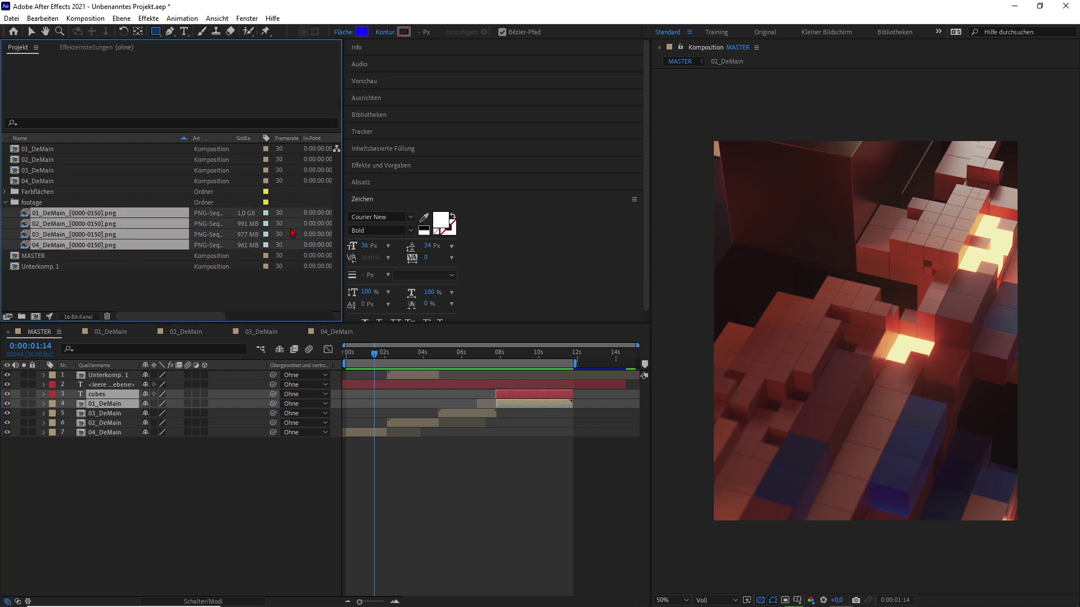
left_click(398, 355)
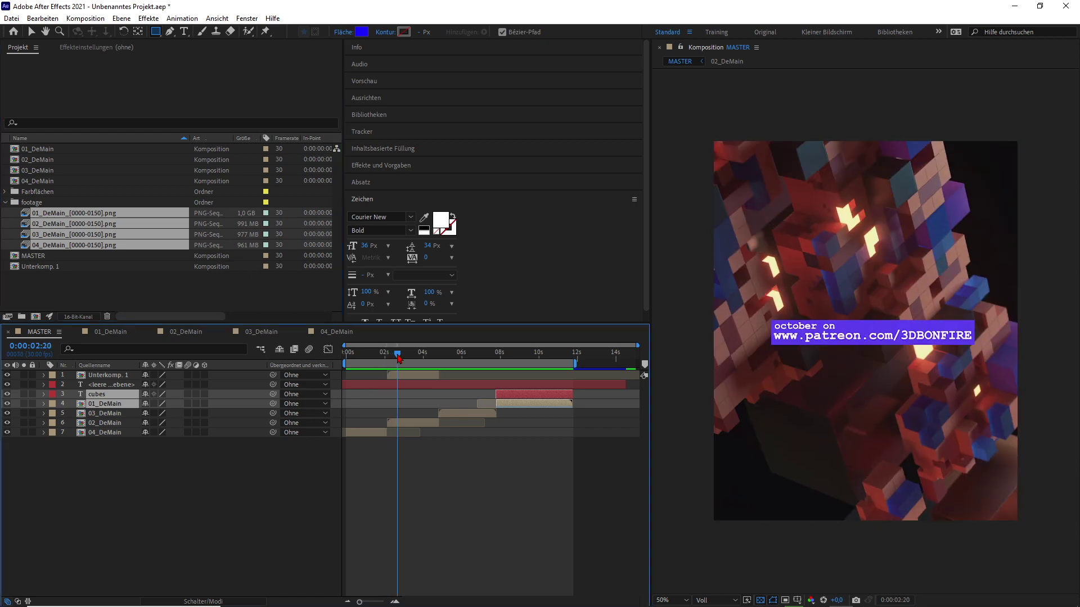
left_click_drag(399, 357, 418, 363)
- Switch to the 02_DeMain composition and preview its playback several times from the start
left_click(193, 336)
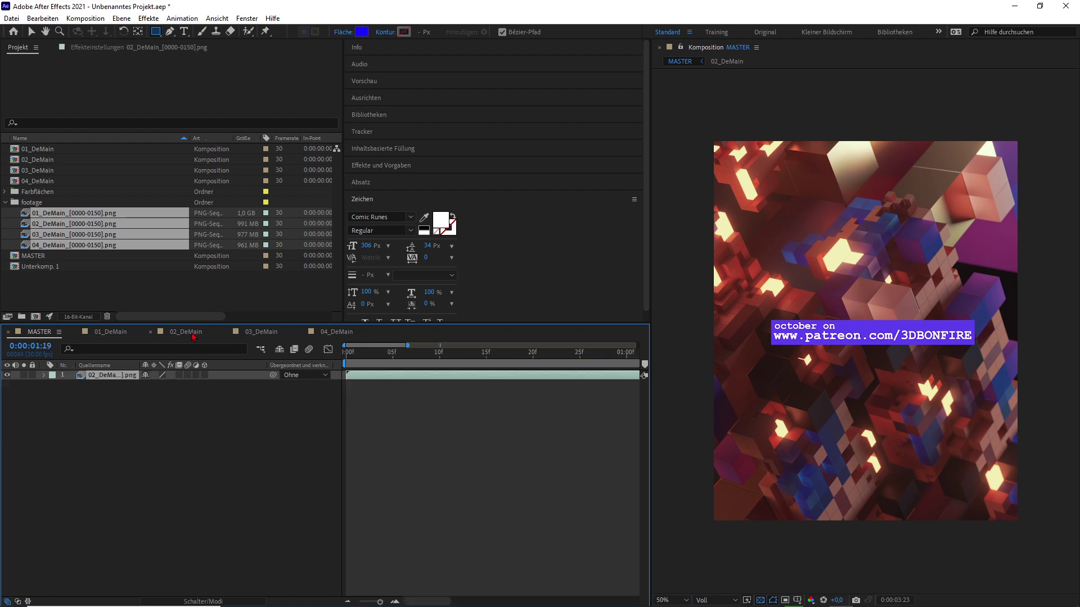
key("space")
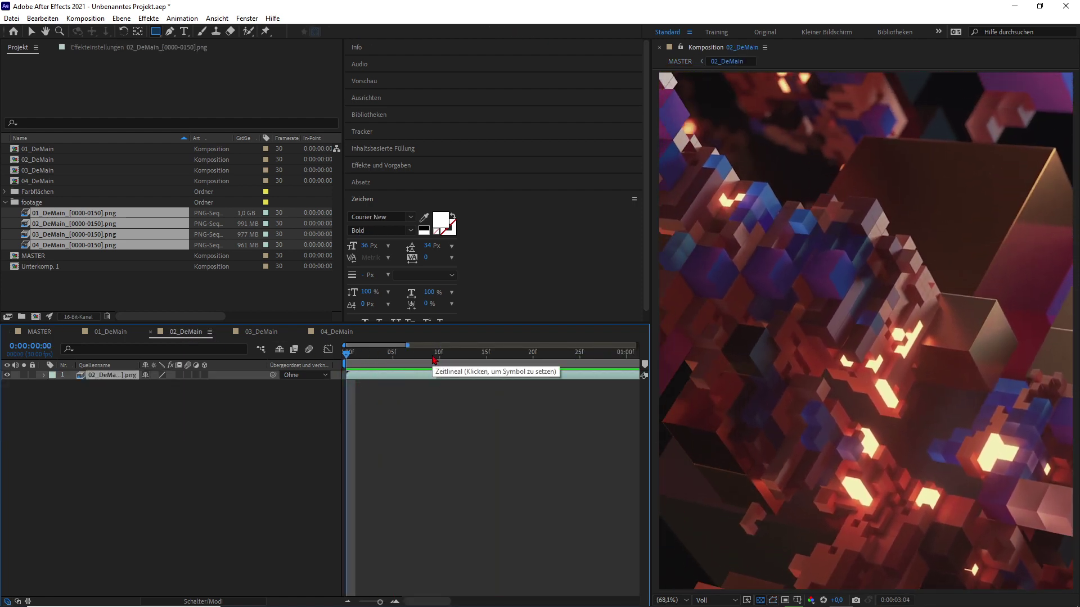
key("space")
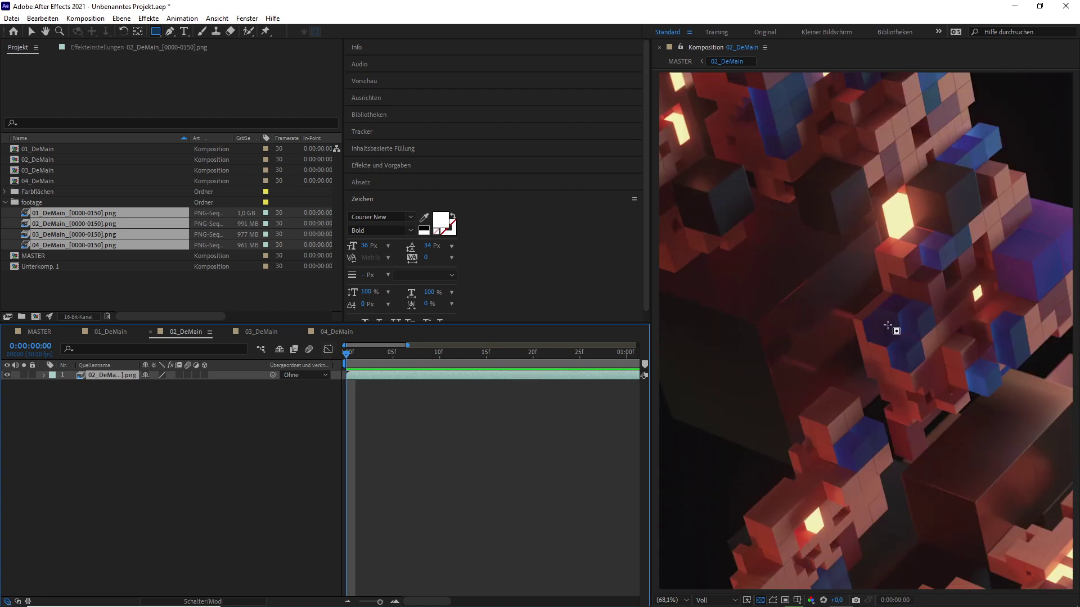
key("space")
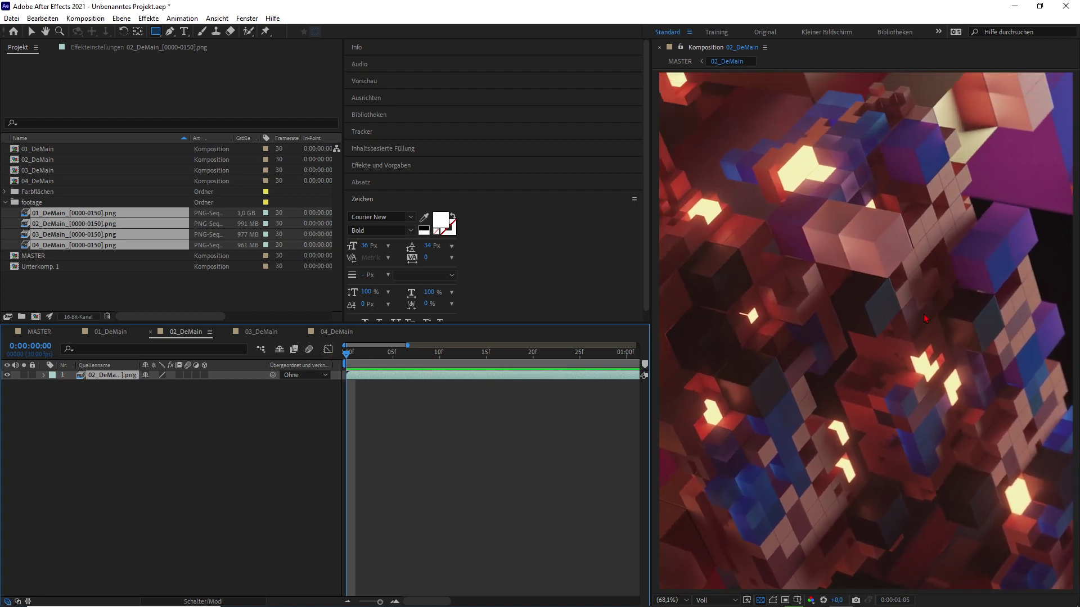
key("space")
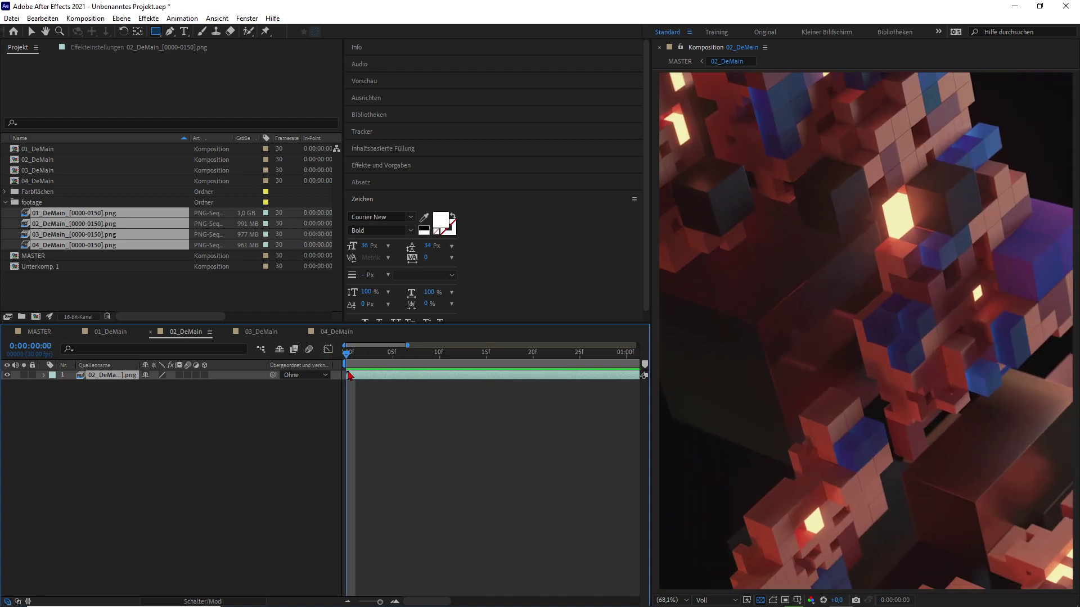
key("space")
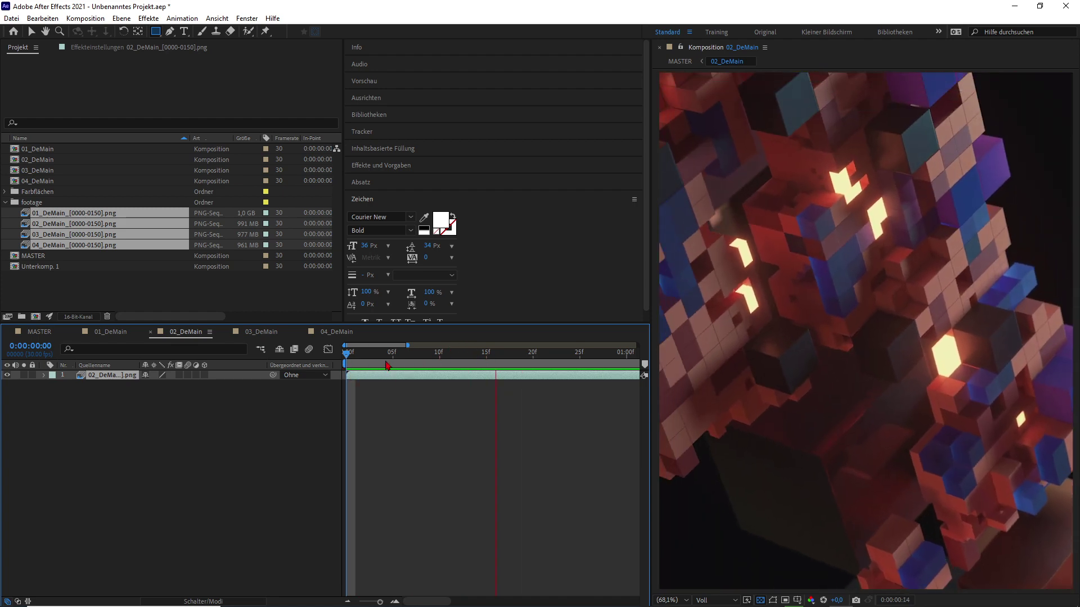
key("space")
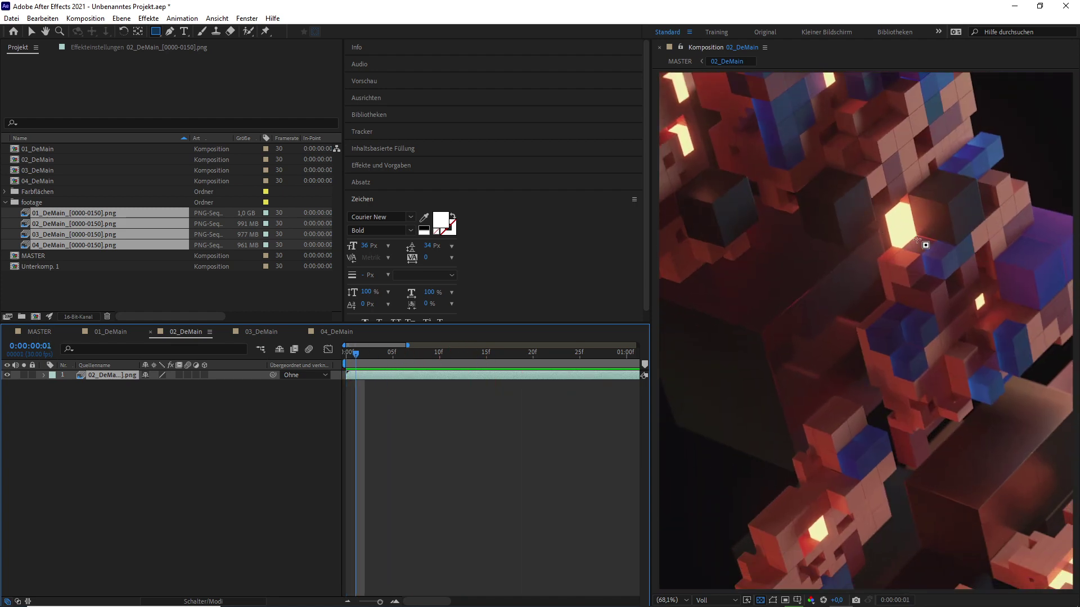
key("space")
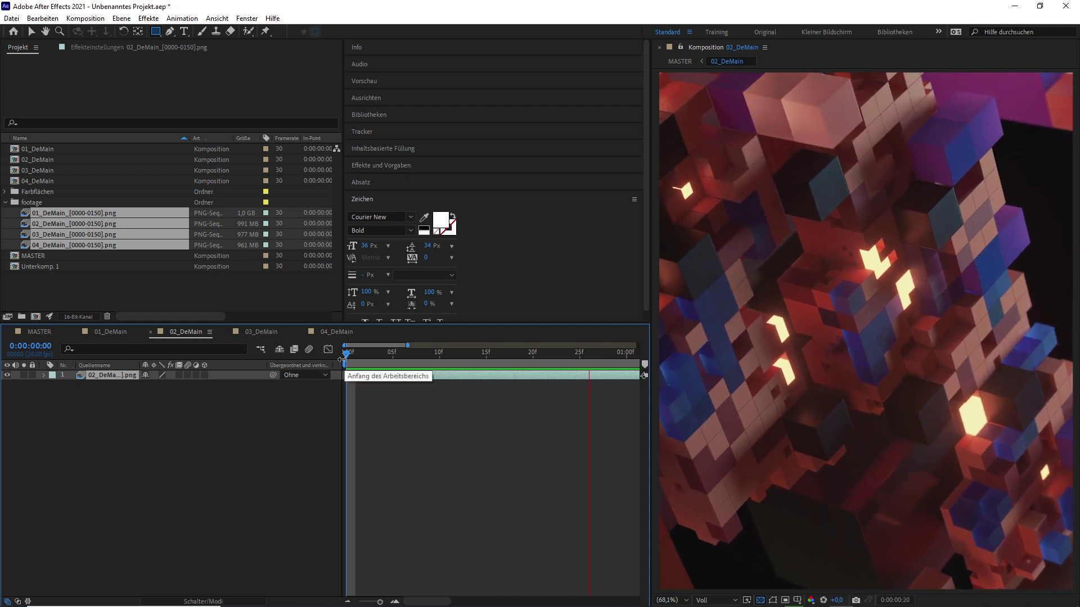
- Scrub back and forth through the first frames of 02_DeMain and return to the first frame
left_click_drag(351, 354, 397, 371)
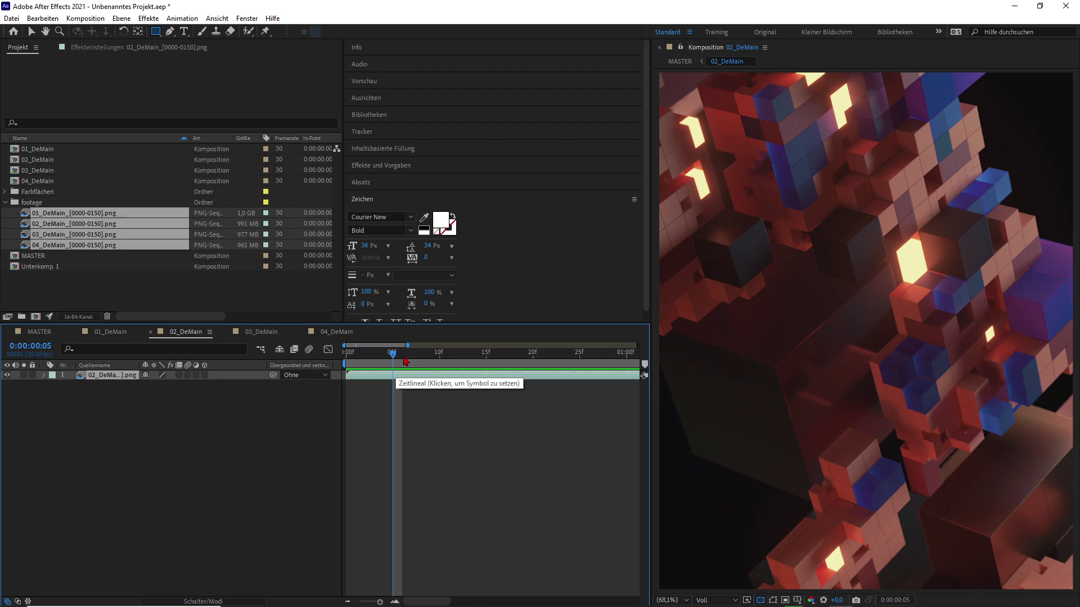
left_click_drag(406, 362, 359, 360)
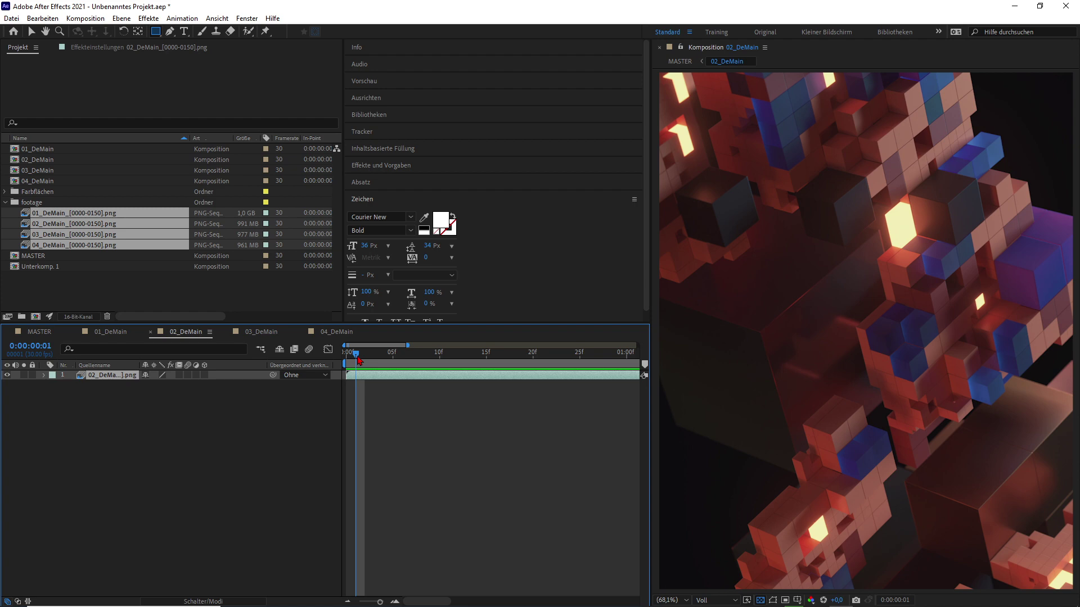
mouse_move(359, 360)
left_mouse_down()
mouse_move(481, 351)
mouse_move(347, 355)
left_mouse_up()
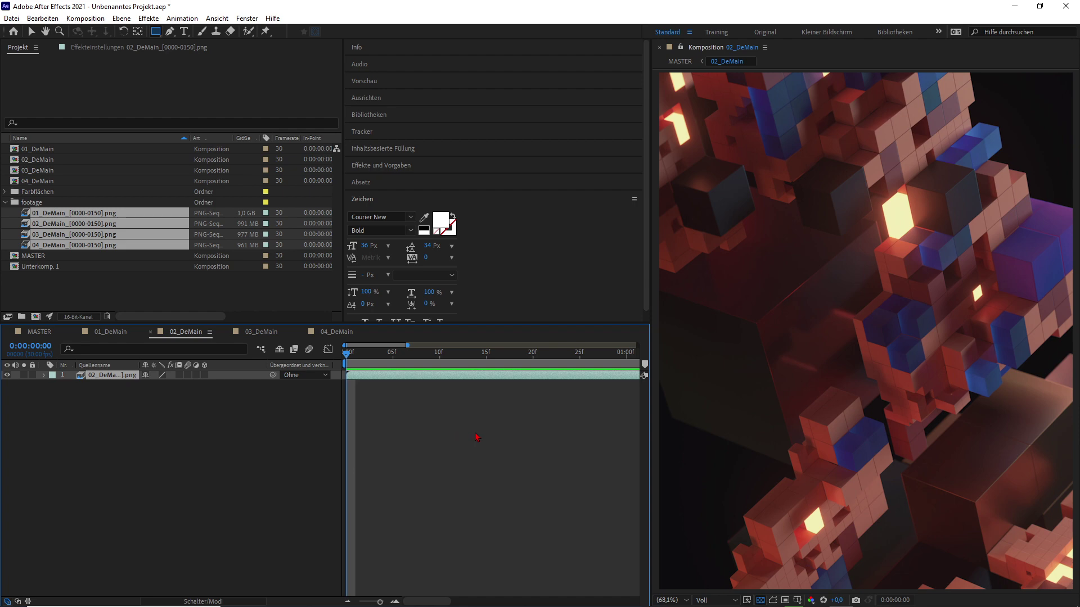
left_click_drag(411, 362, 347, 362)
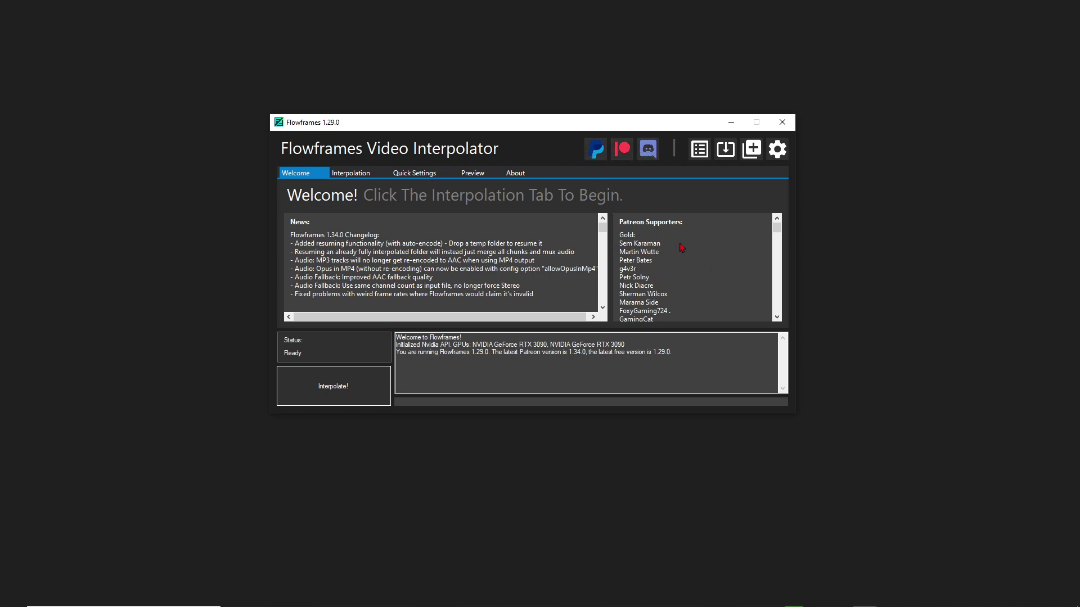
- In Flowframes, show the interpolation settings and keep RIFE - CUDA/Pytorch as the interpolation AI
left_click(370, 175)
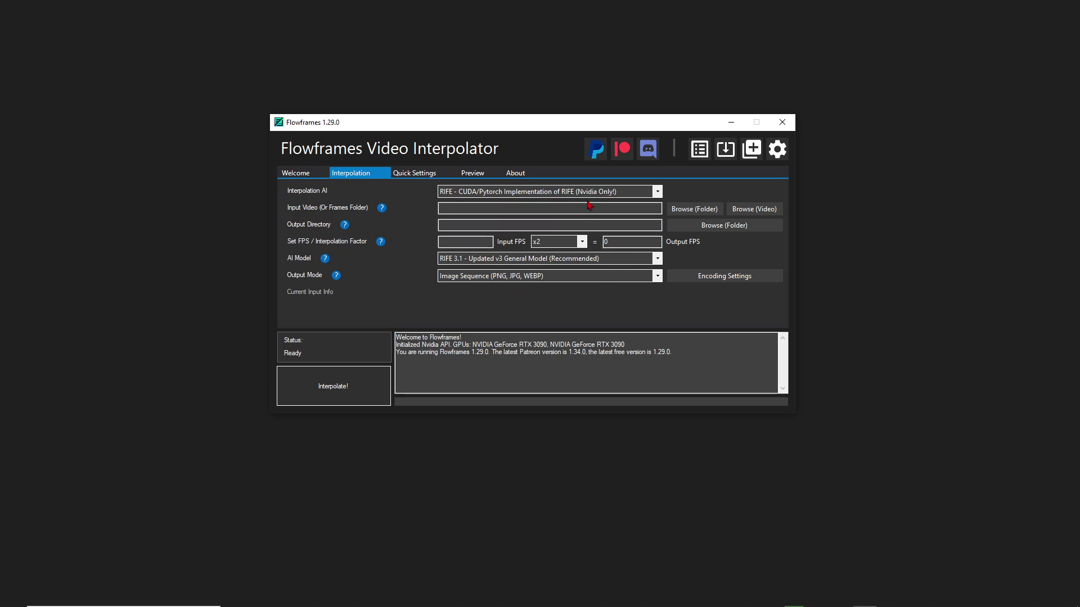
left_click(648, 193)
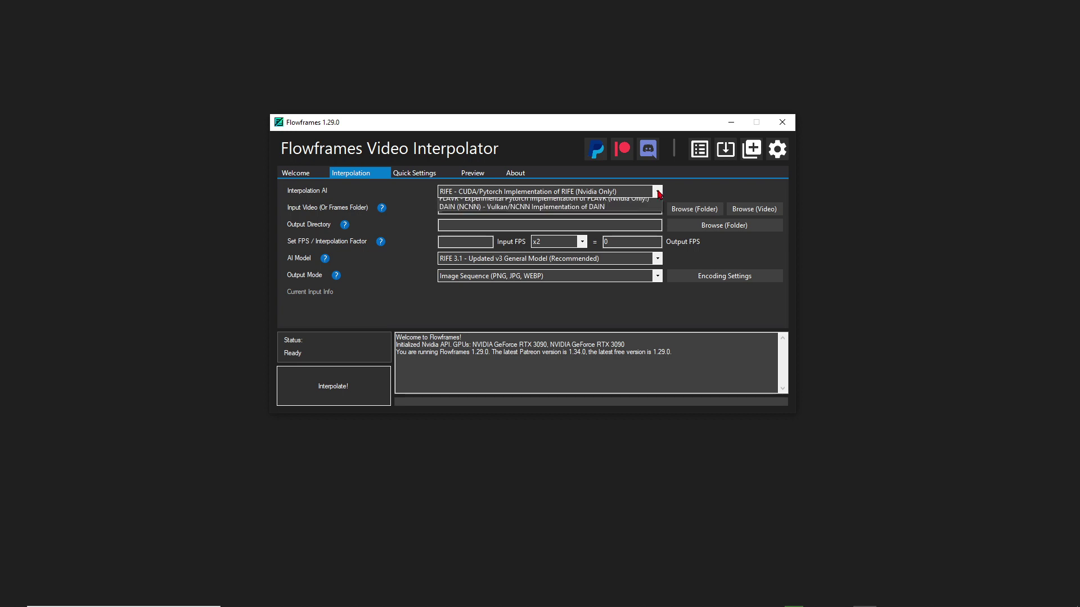
left_click(683, 194)
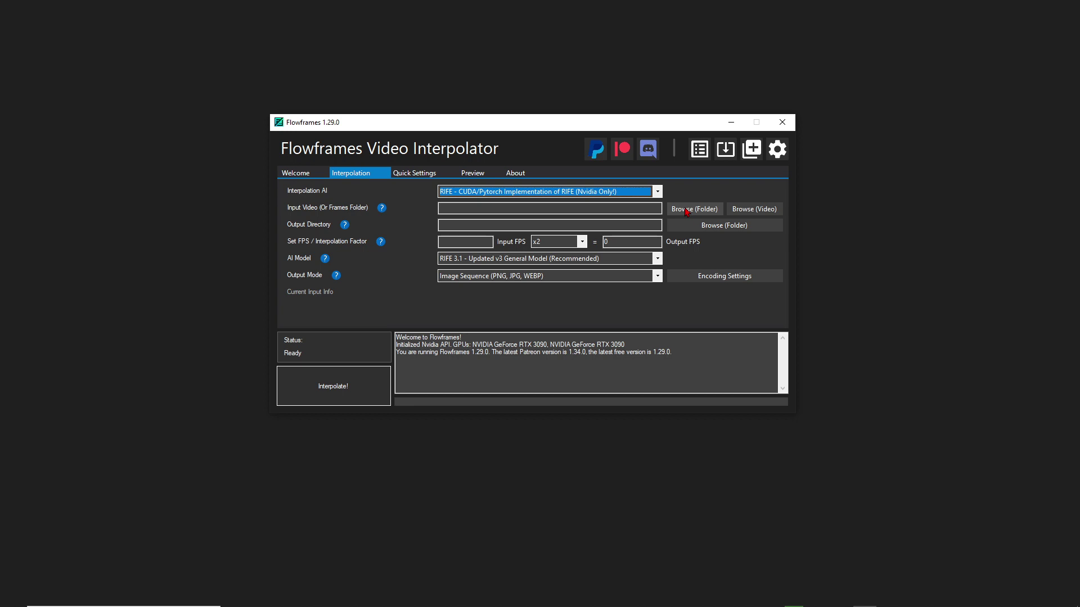
- Browse for the input frames folder and go into rendering_c4d_30fps inside the renderings folder
left_click_drag(618, 122, 650, 132)
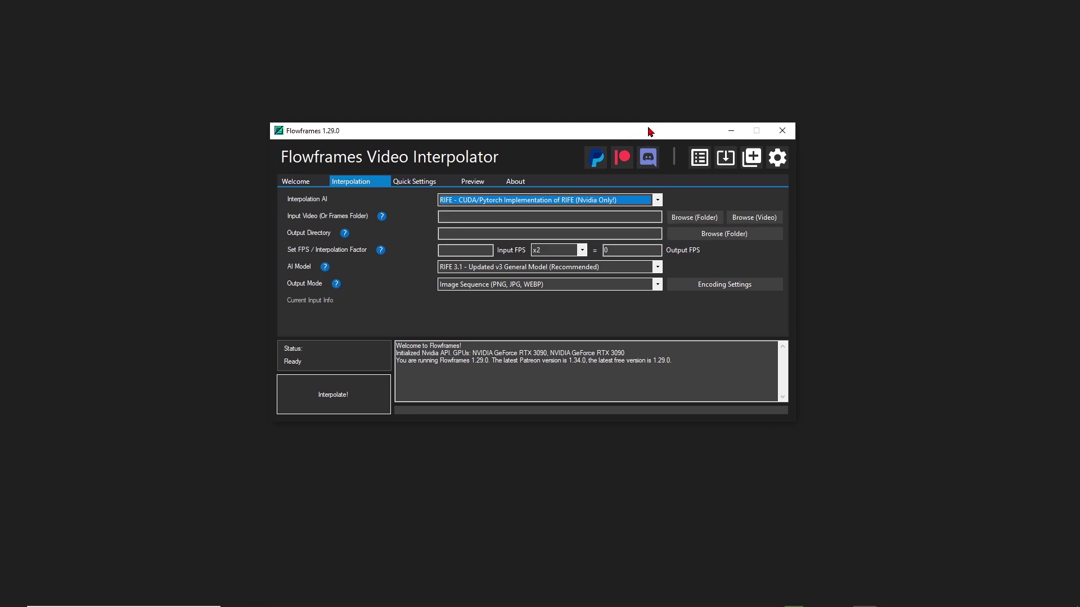
left_click(696, 222)
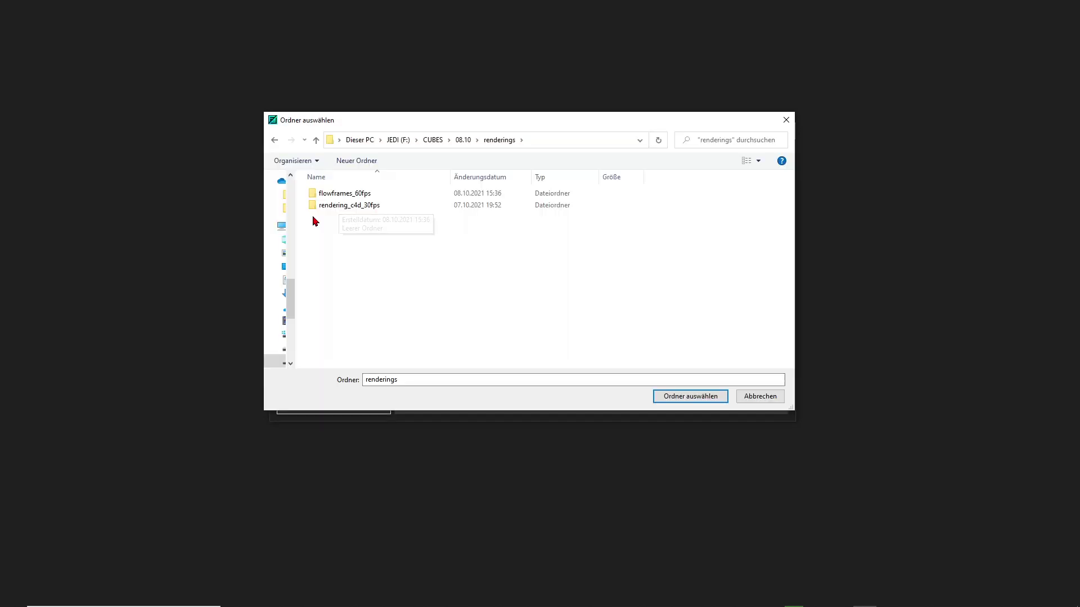
double_click(365, 208)
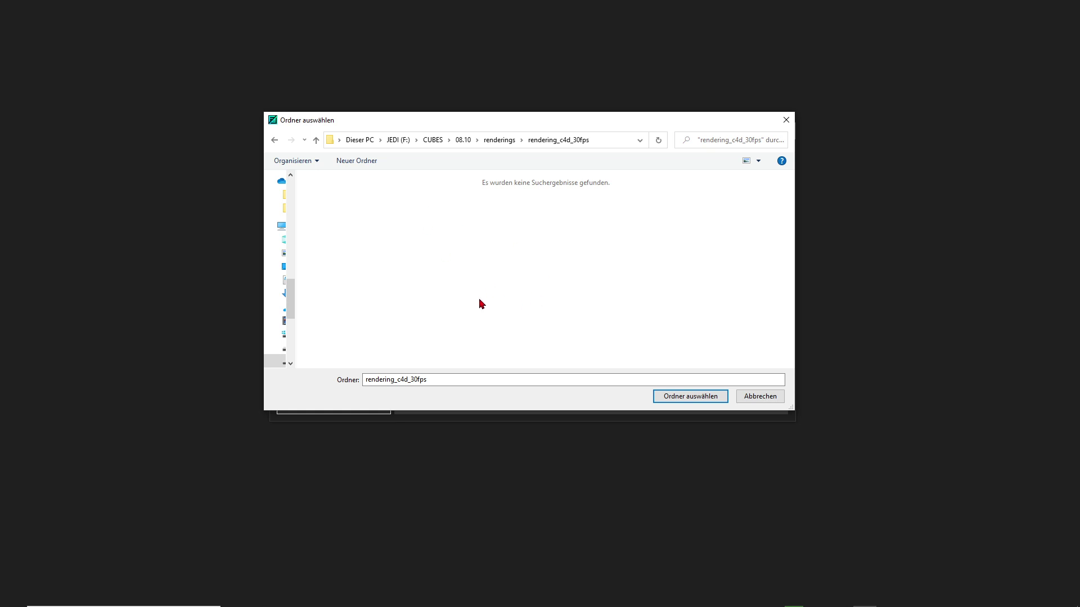
- Examine the rendered PNG frames of rendering_c4d_30fps in File Explorer down to the last file, closing the window when done
left_click(866, 284)
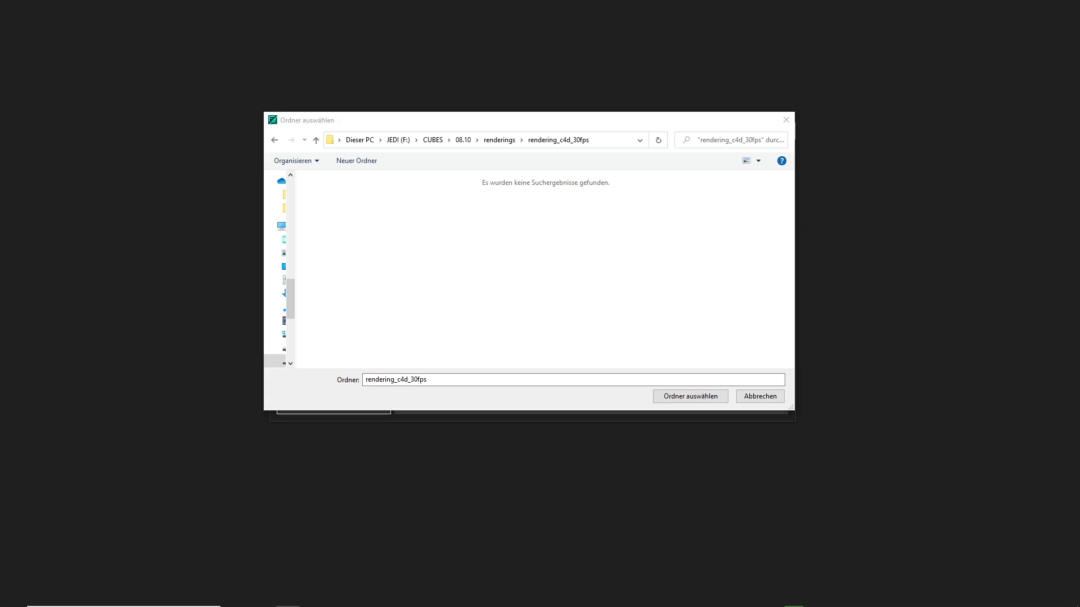
left_click_drag(1079, 70, 431, 45)
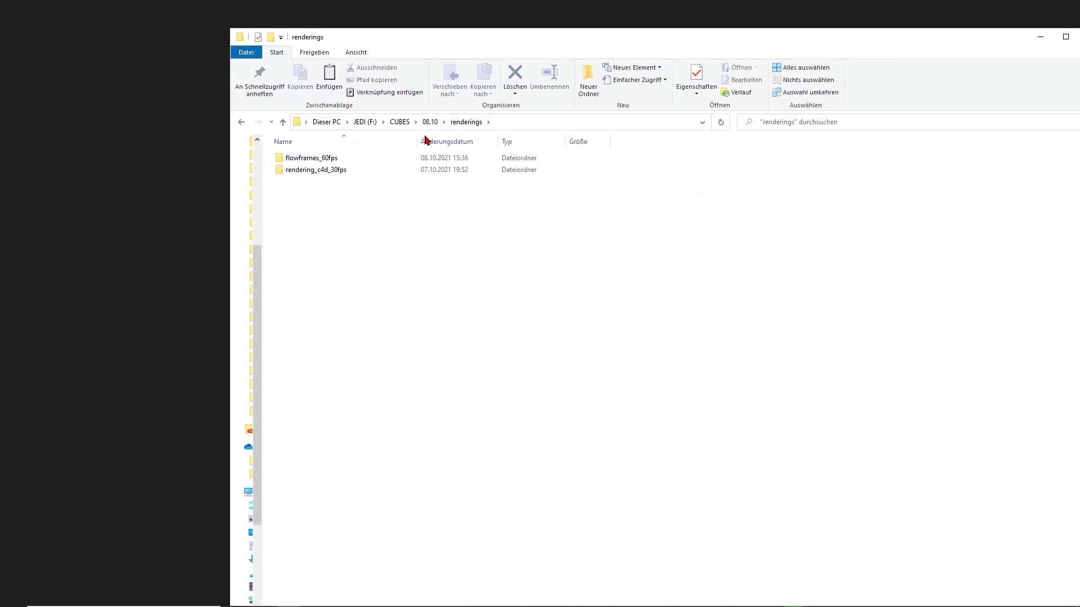
left_click(324, 173)
double_click(315, 174)
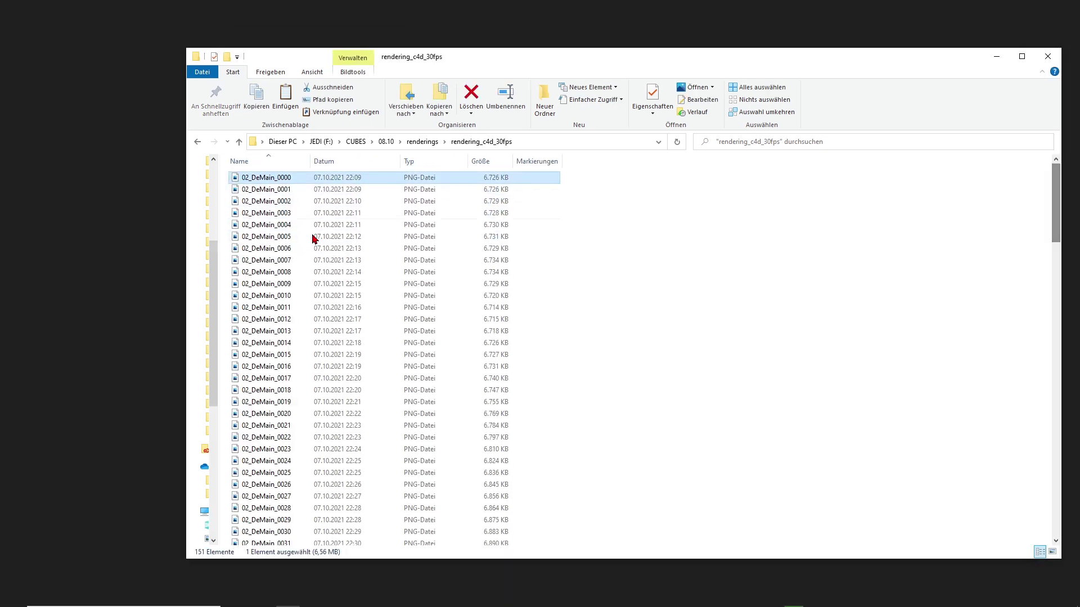
left_click_drag(1050, 231, 1063, 529)
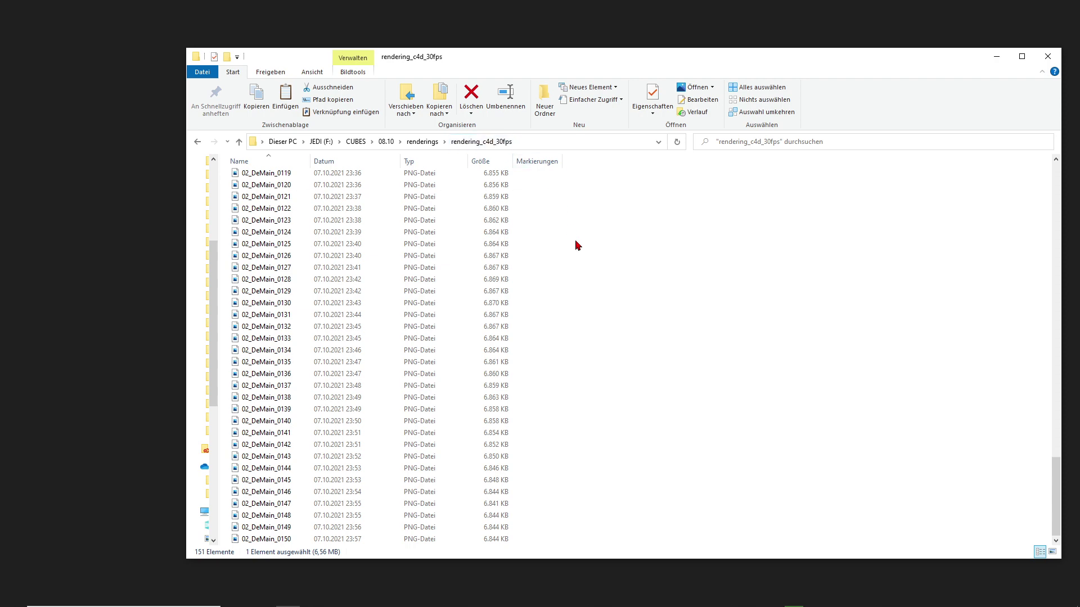
left_click(1048, 56)
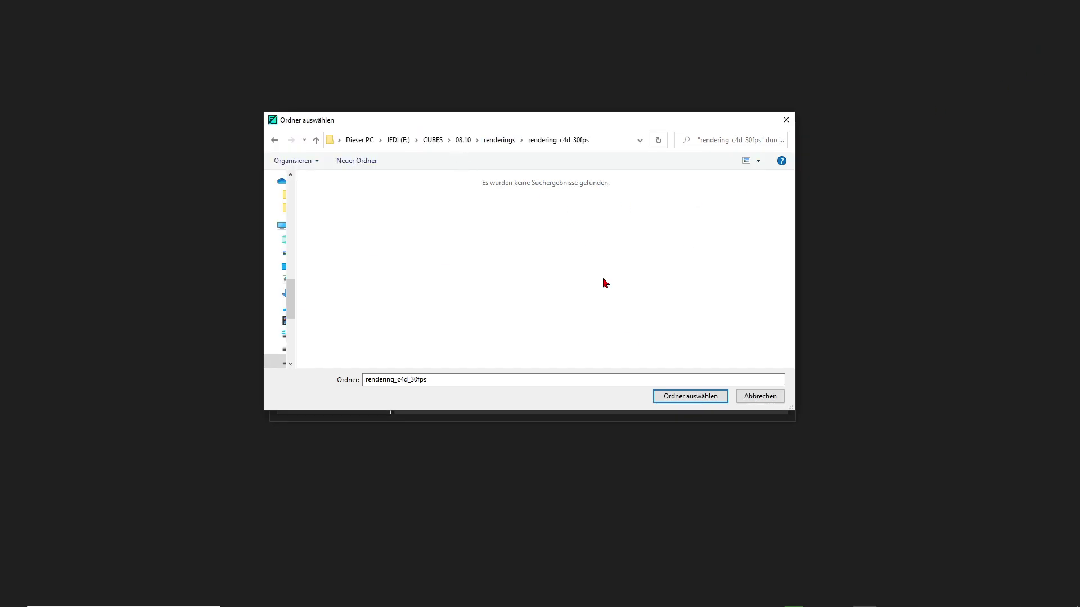
- Confirm rendering_c4d_30fps as the input folder and set the output directory to flowframes_60fps
left_click(685, 397)
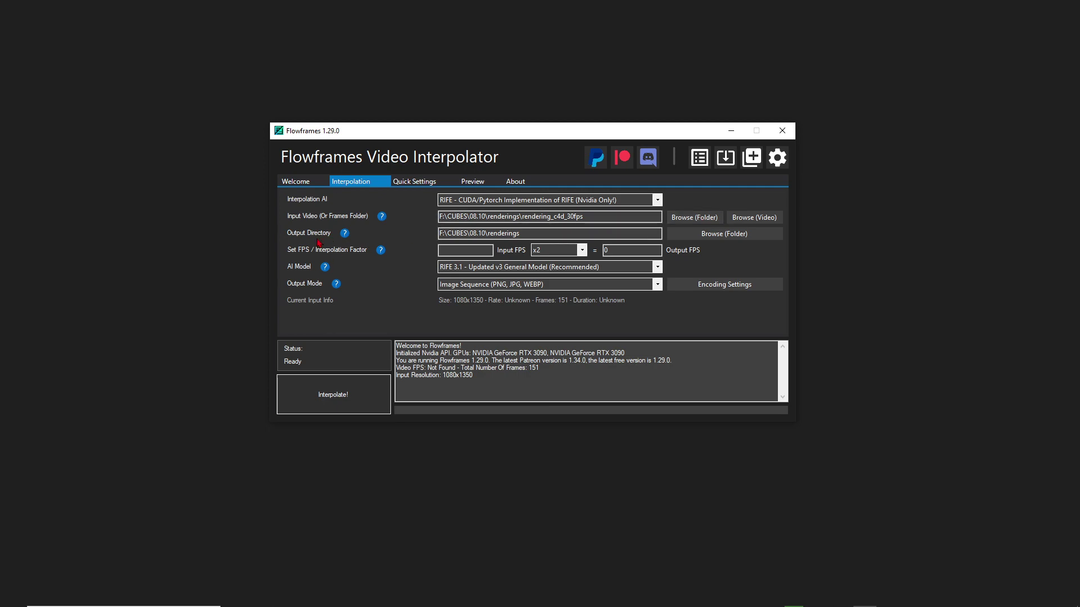
left_click(712, 235)
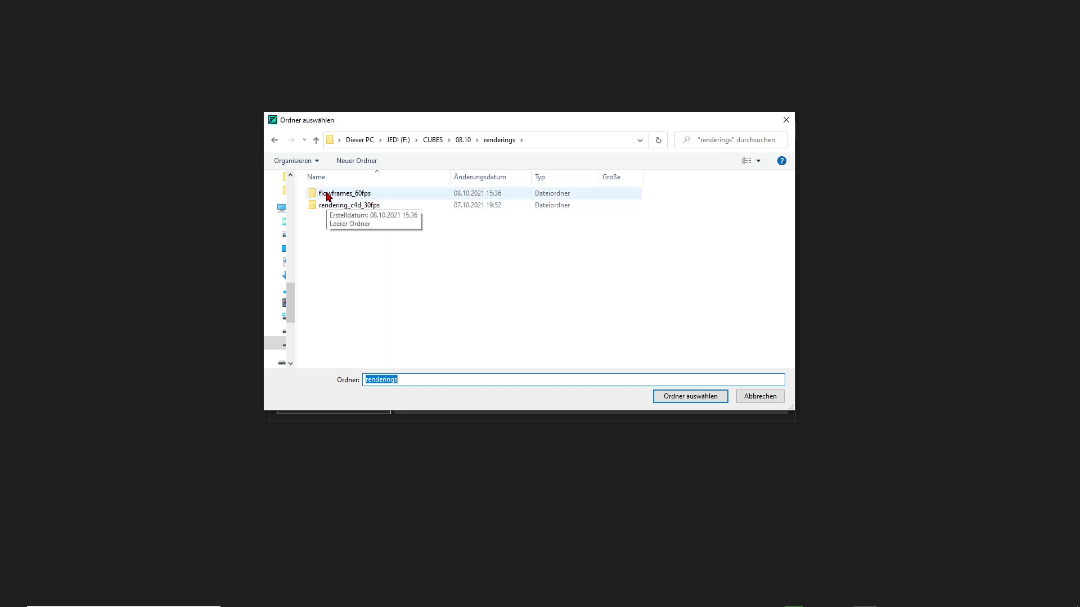
left_click(359, 196)
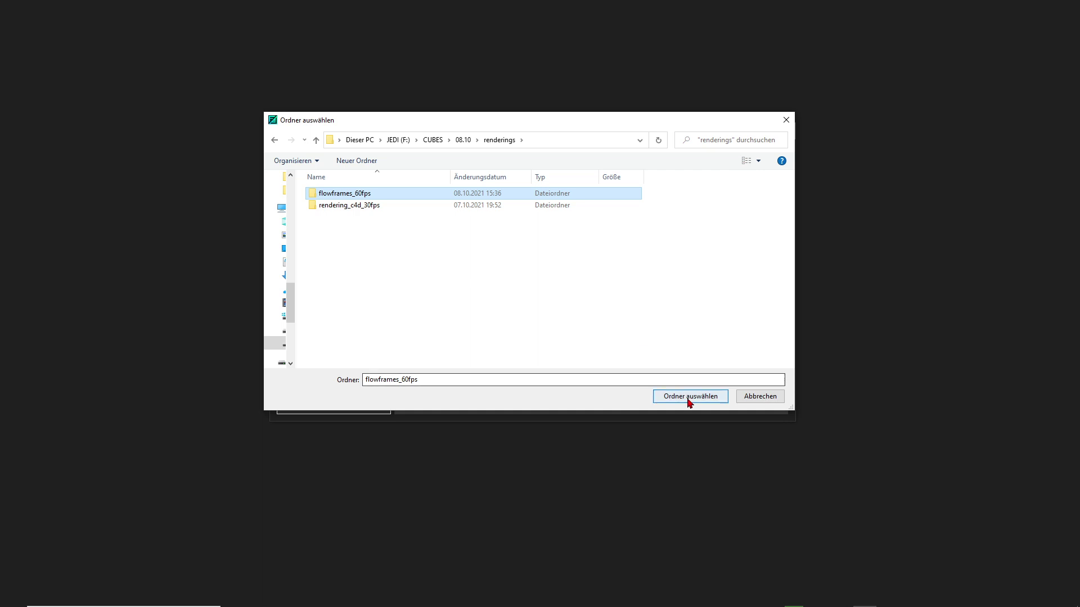
left_click(670, 395)
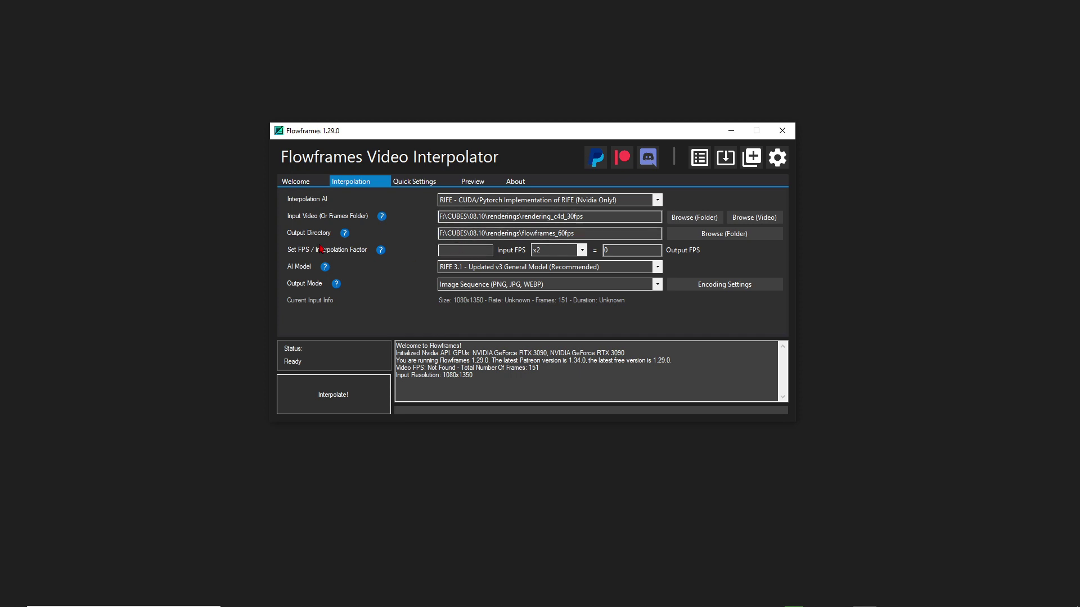
- Set the input frame rate to 30 FPS with the x2 factor and run the interpolation
left_click(465, 246)
type("30")
left_click(366, 397)
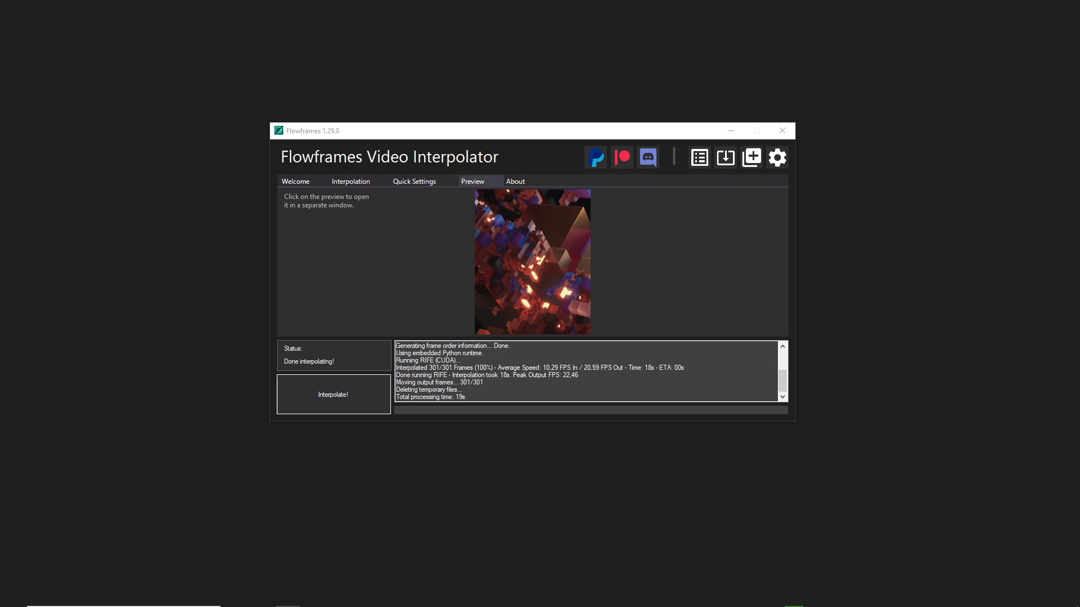
- In File Explorer, open the interpolated sequence folder inside flowframes_60fps to inspect the generated PNG frames
key("alt+Tab")
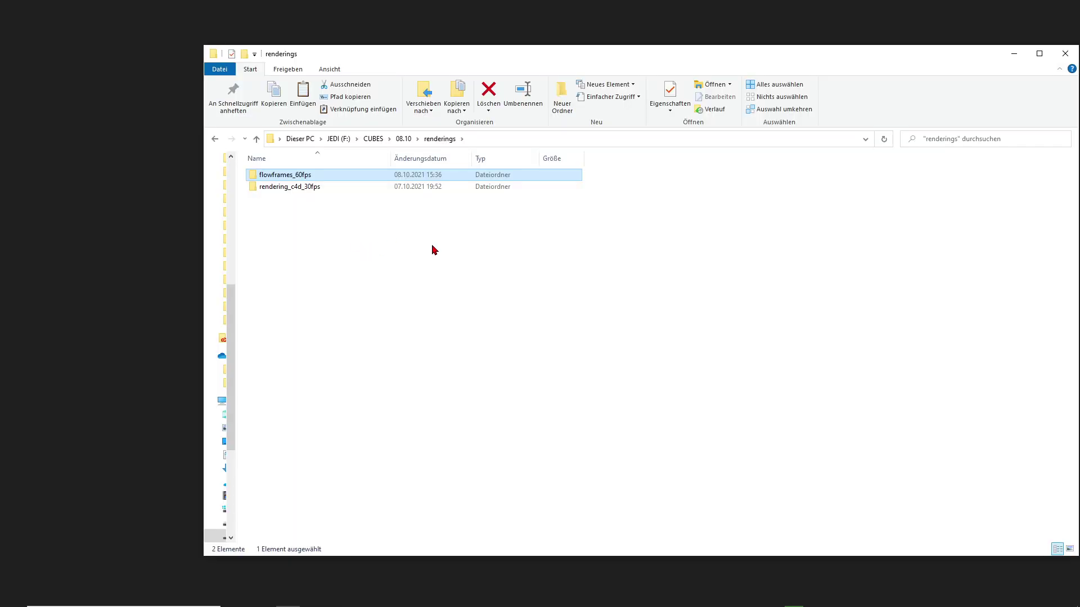
double_click(292, 181)
left_click_drag(391, 158, 450, 155)
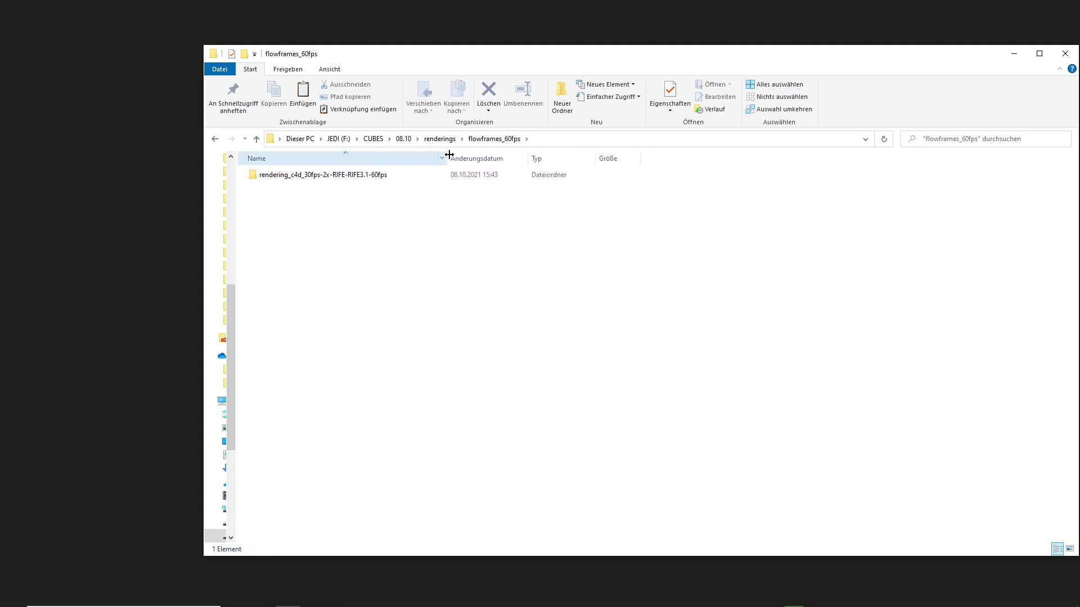
double_click(332, 177)
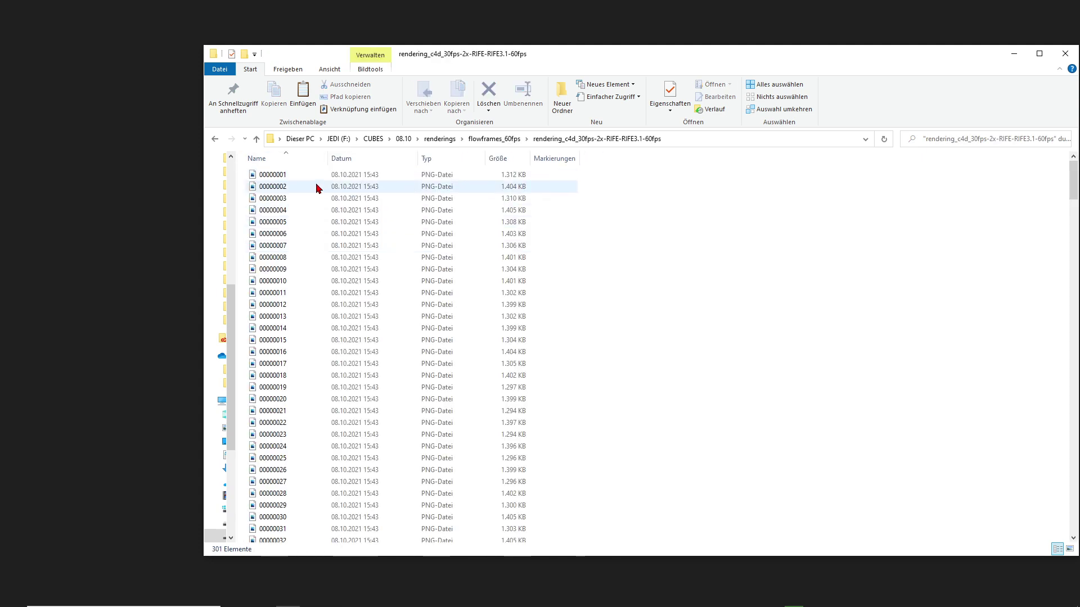
- Examine the interpolated PNG frames down to the last file, select them all to check the frame count, and close the folder window
key("Down")
left_click_drag(1072, 181, 1073, 509)
left_click(279, 539)
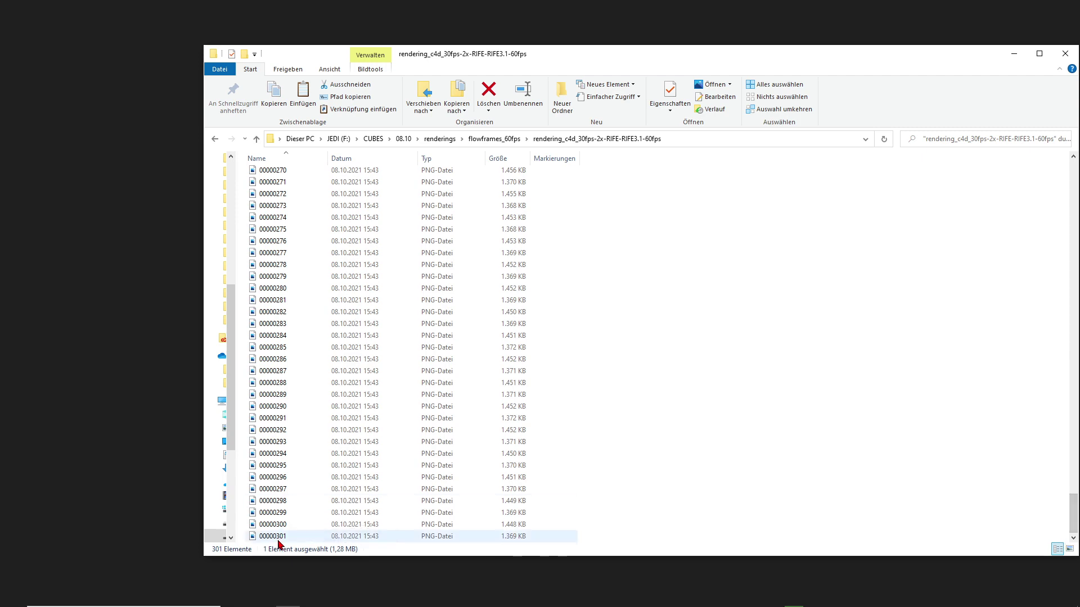
key("ctrl+a")
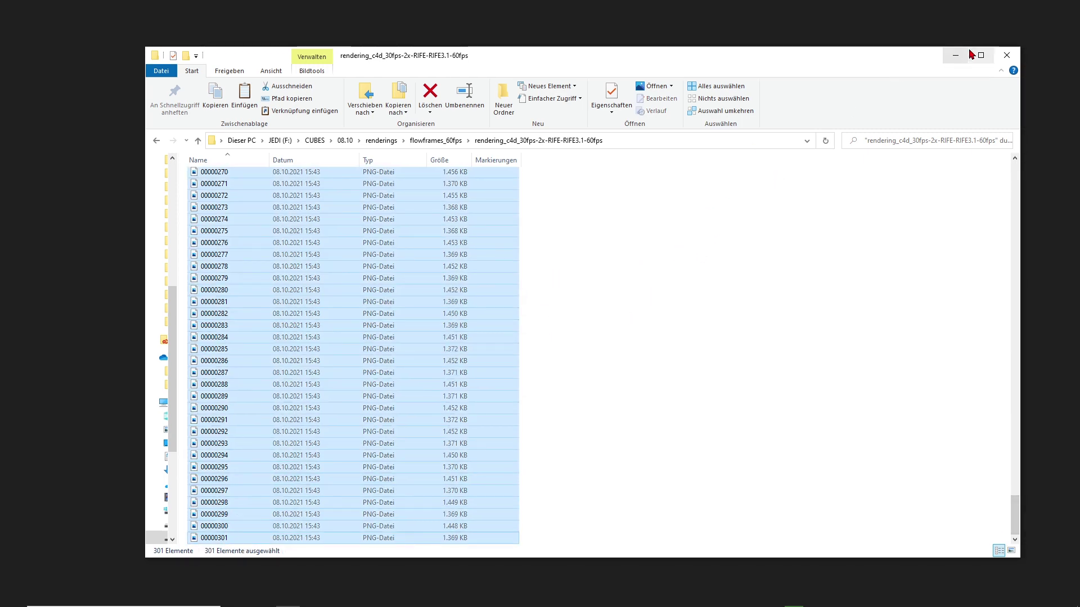
left_click(1007, 55)
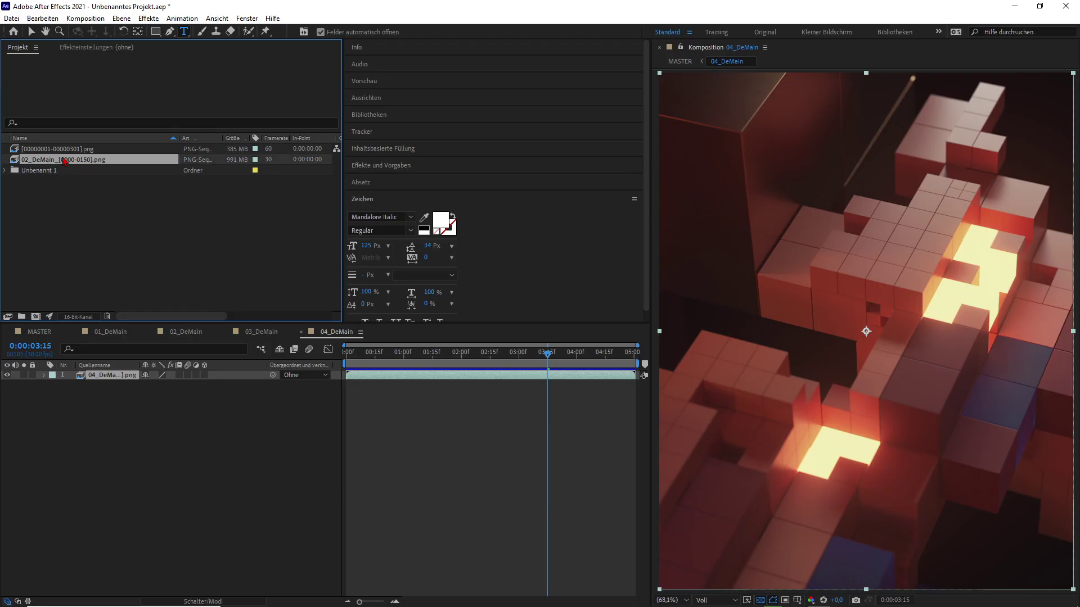
- In After Effects, create a composition from the 02_DeMain_[0000-0150].png sequence and play its beginning
left_click_drag(79, 164, 36, 316)
left_click(434, 362)
key("space")
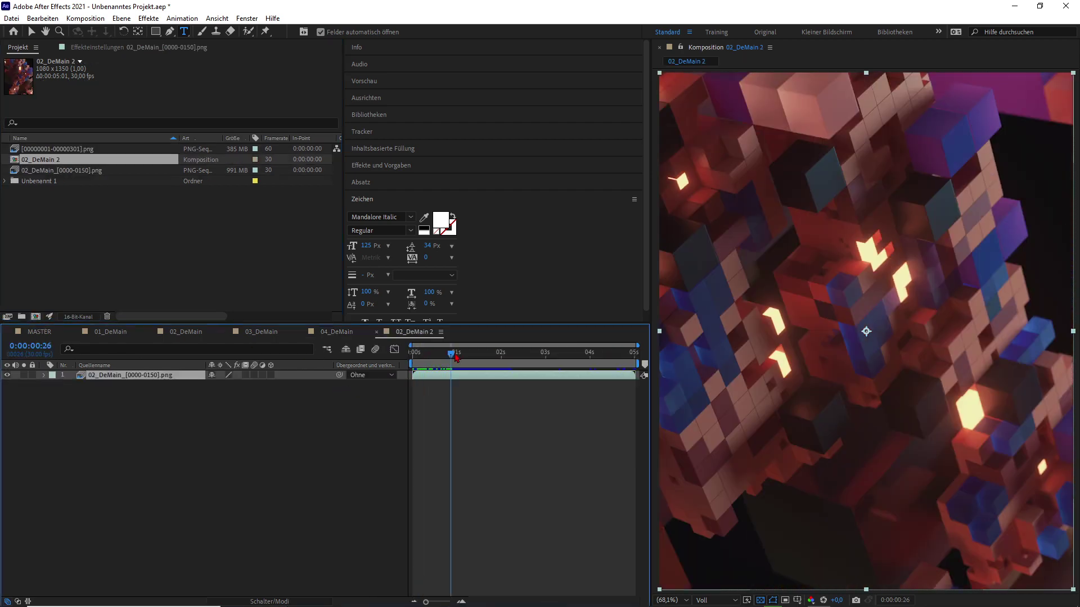
left_click(84, 149)
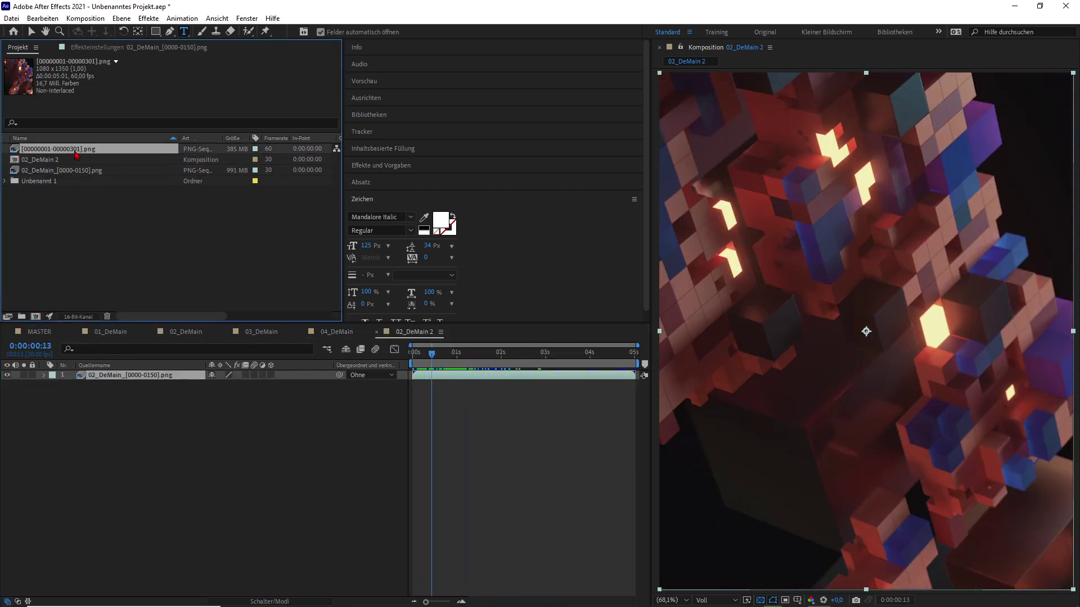
left_click_drag(79, 155, 168, 378)
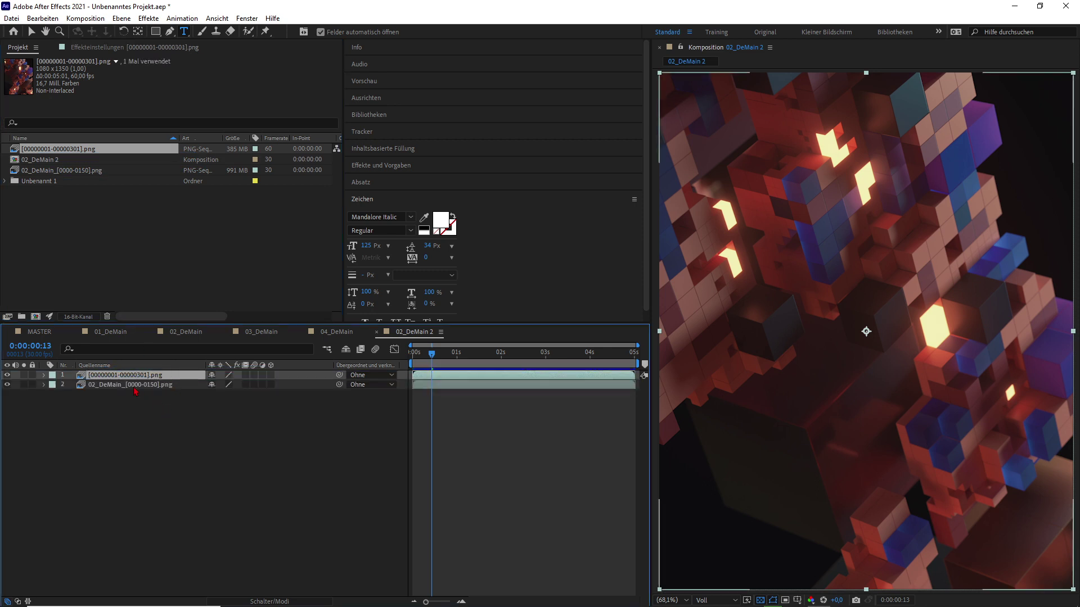
right_click(283, 465)
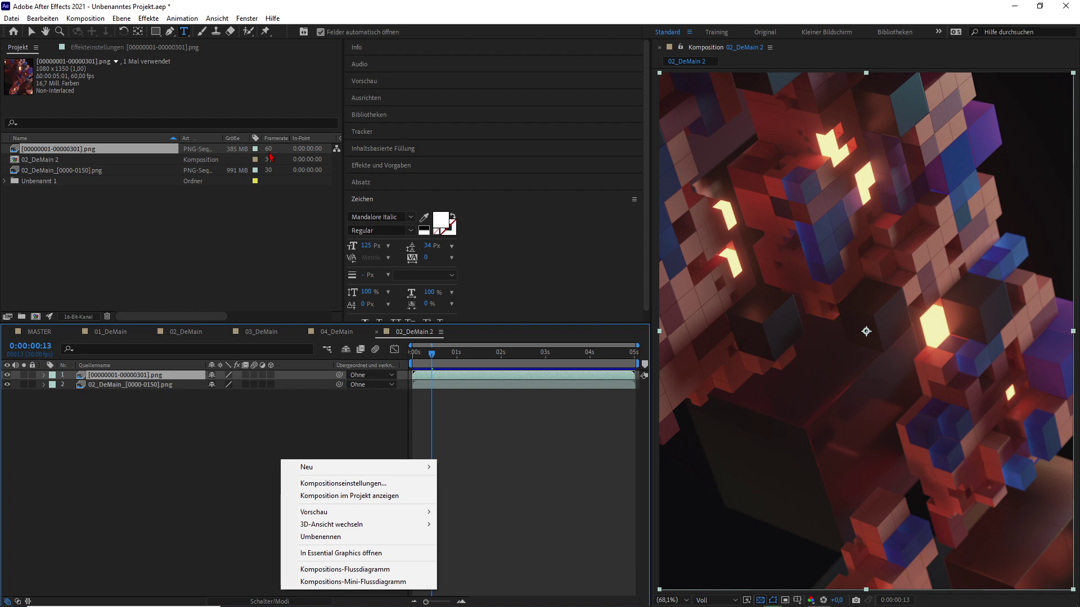
- Scrub through the opening second of the composition to examine the motion of the interpolated sequence
left_click_drag(420, 356, 436, 378)
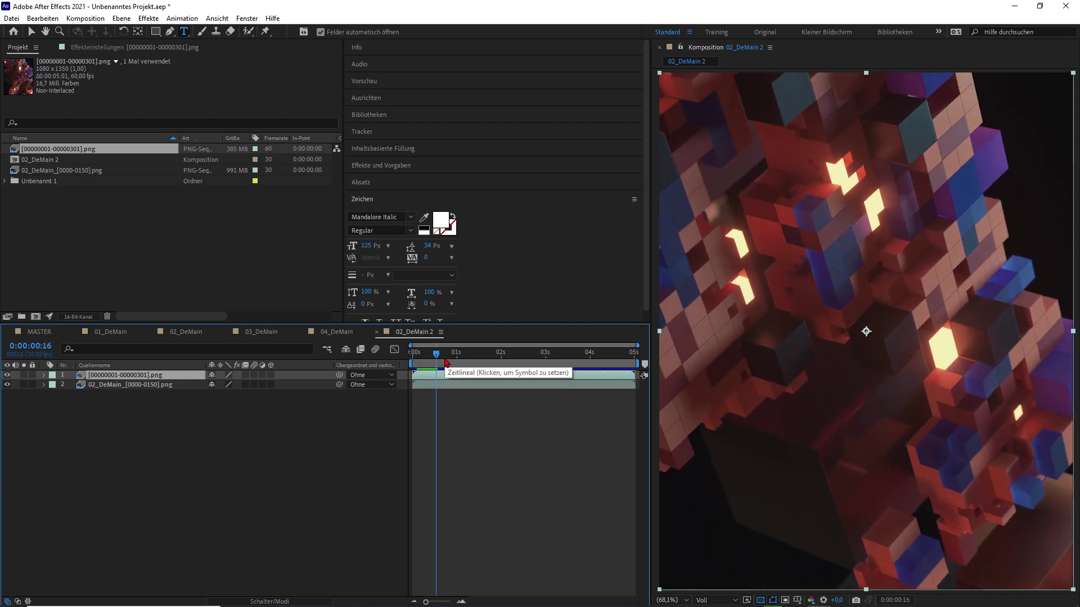
mouse_move(447, 363)
left_mouse_down()
mouse_move(466, 360)
mouse_move(442, 362)
left_mouse_up()
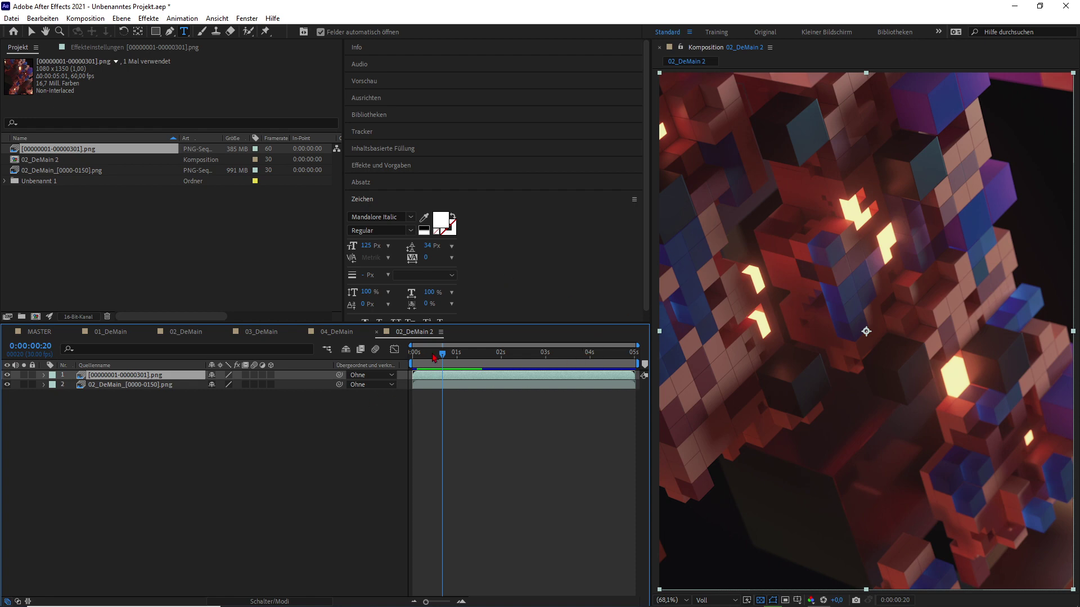
left_click_drag(435, 358, 462, 360)
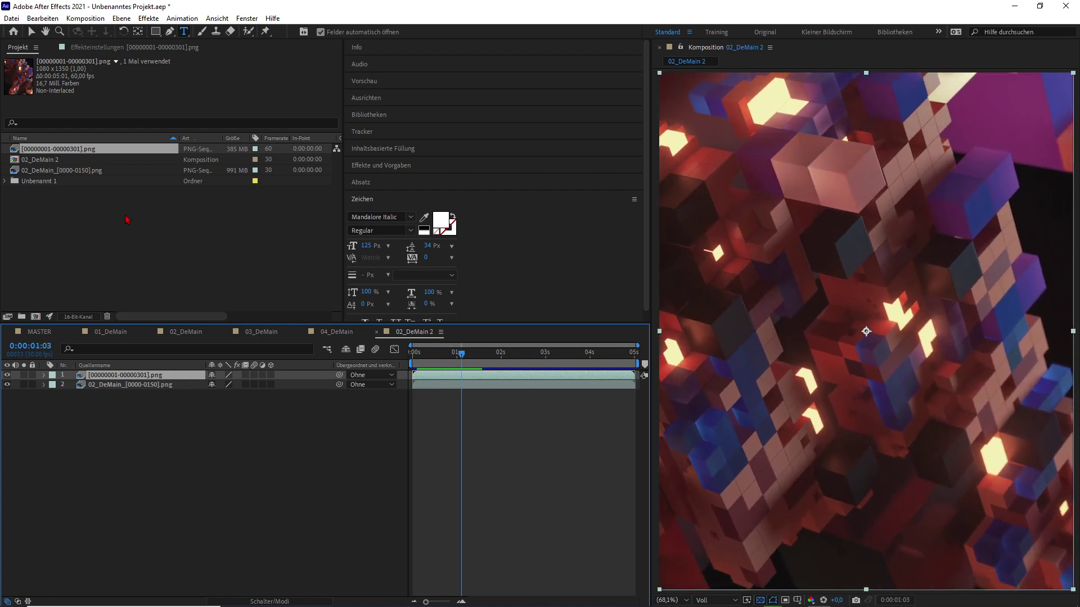
right_click(73, 150)
mouse_move(137, 231)
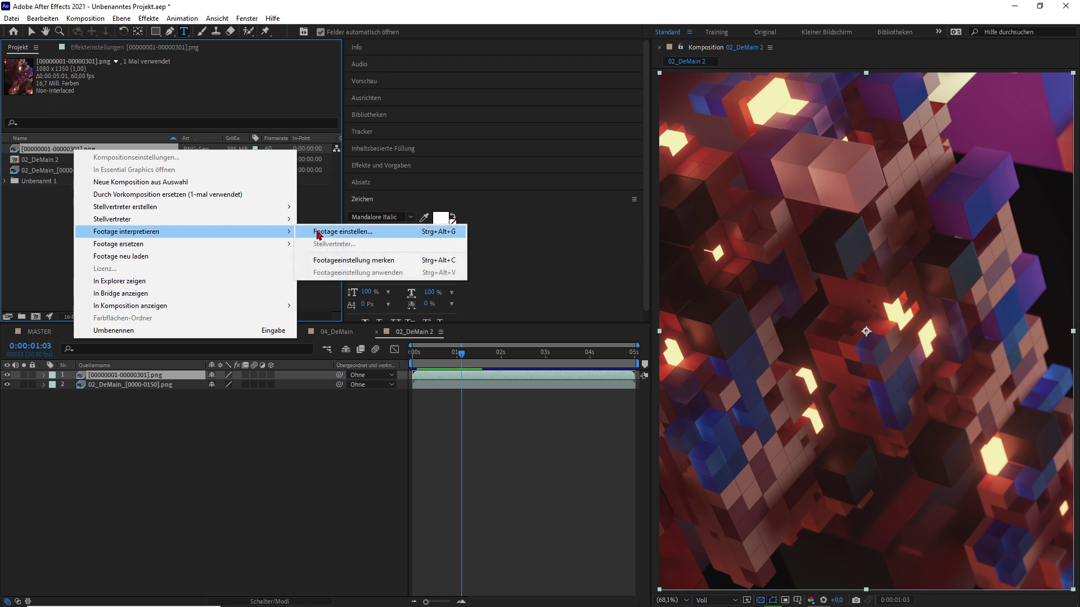
left_click(318, 234)
type("30")
key("Return")
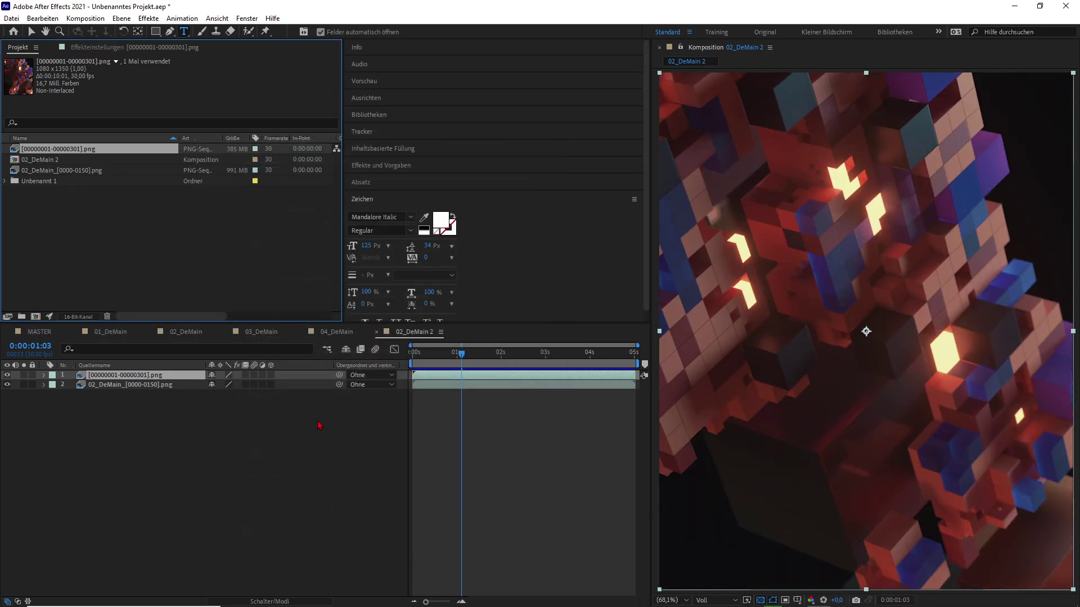
- Set the composition's duration to 0:00:10:01 in its settings
right_click(335, 456)
left_click(388, 476)
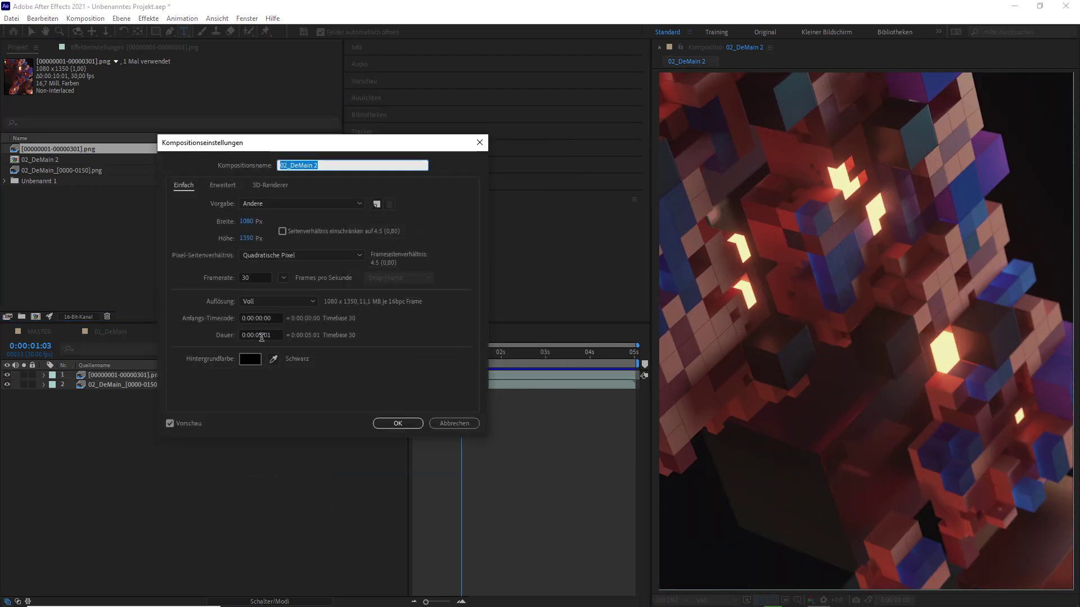
left_click(262, 336)
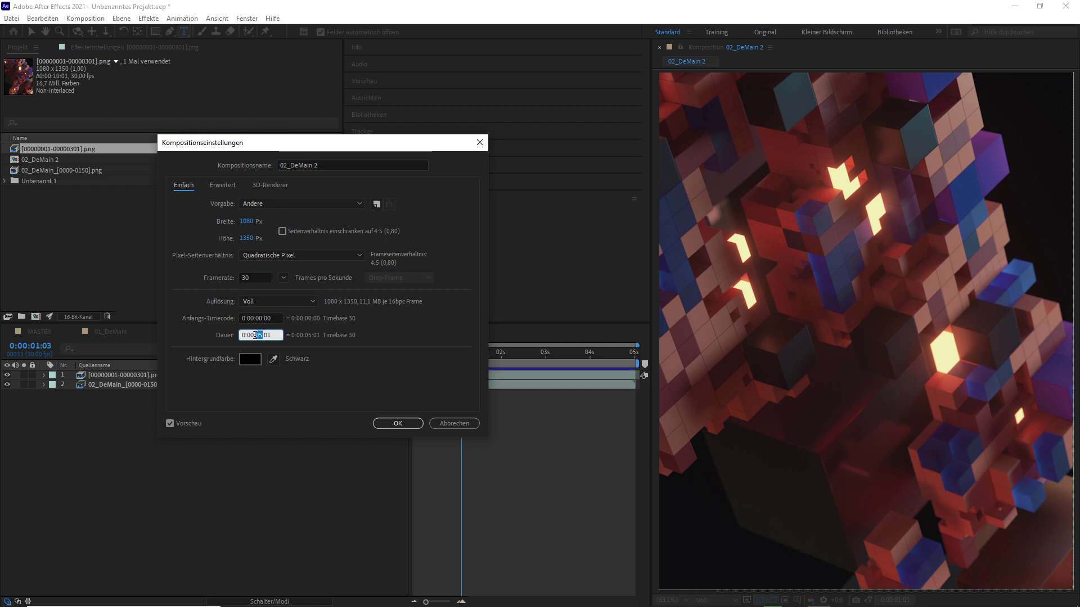
type("10")
key("Return")
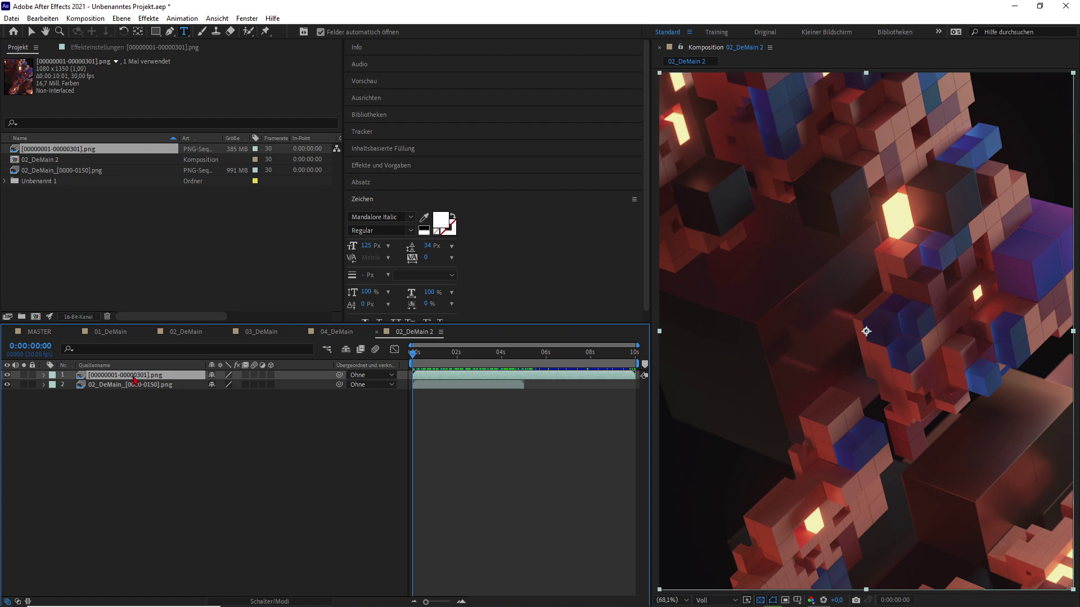
- Play and scrub the interpolated sequence in the lengthened composition and compare its layer length with the original 02_DeMain layer
key("space")
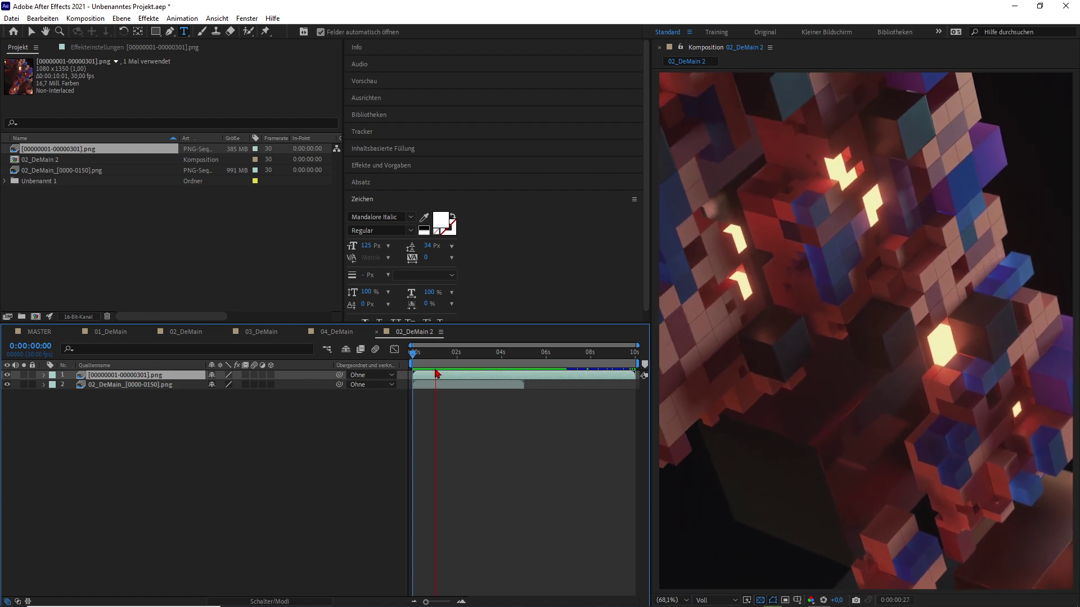
left_click(566, 354)
left_click_drag(585, 361, 478, 363)
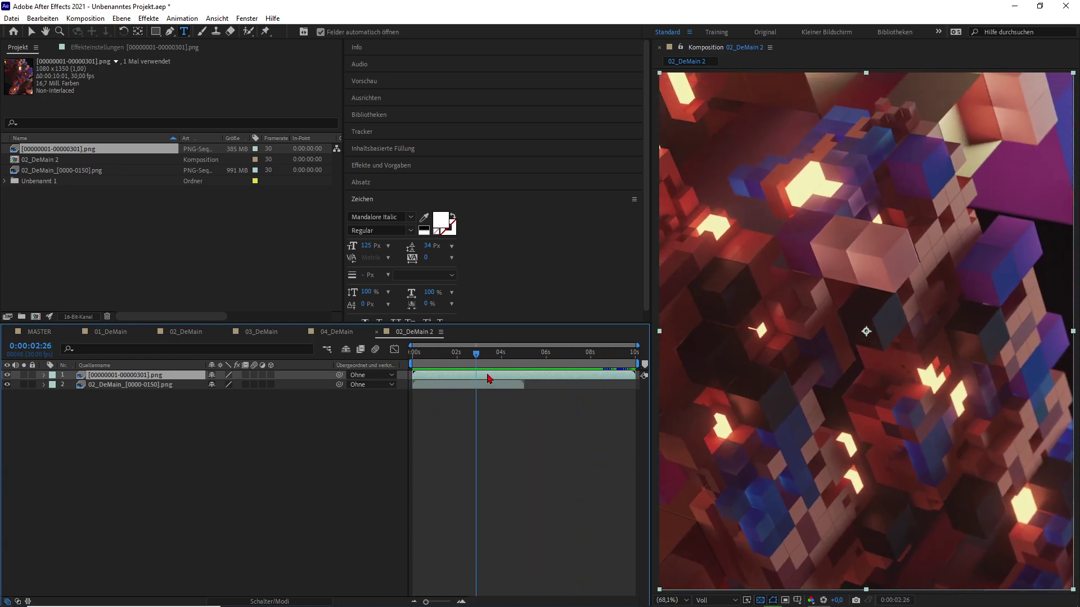
left_click(463, 387)
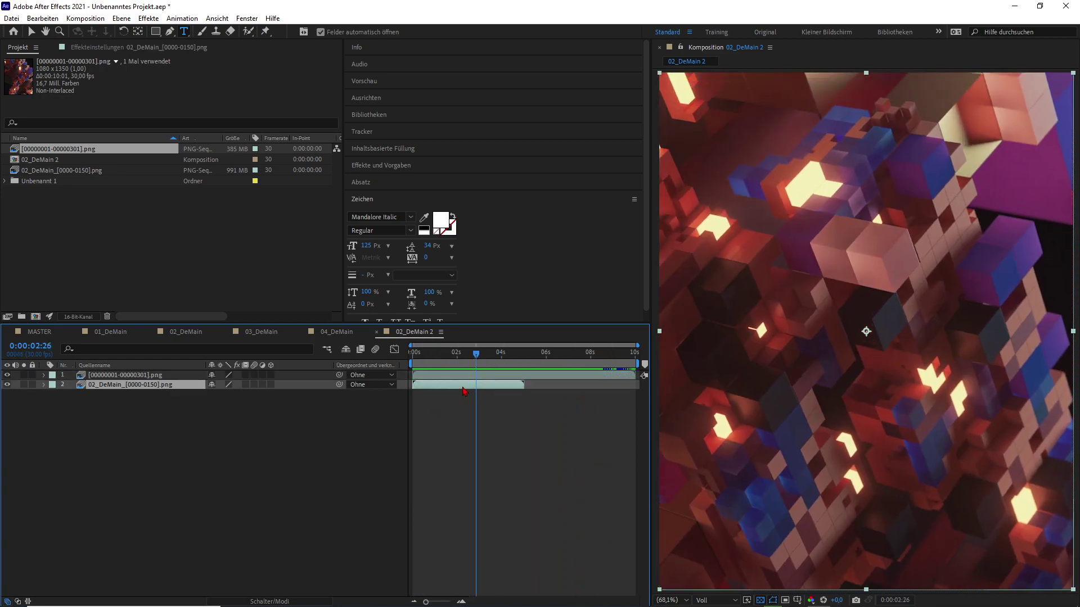
left_click(367, 417)
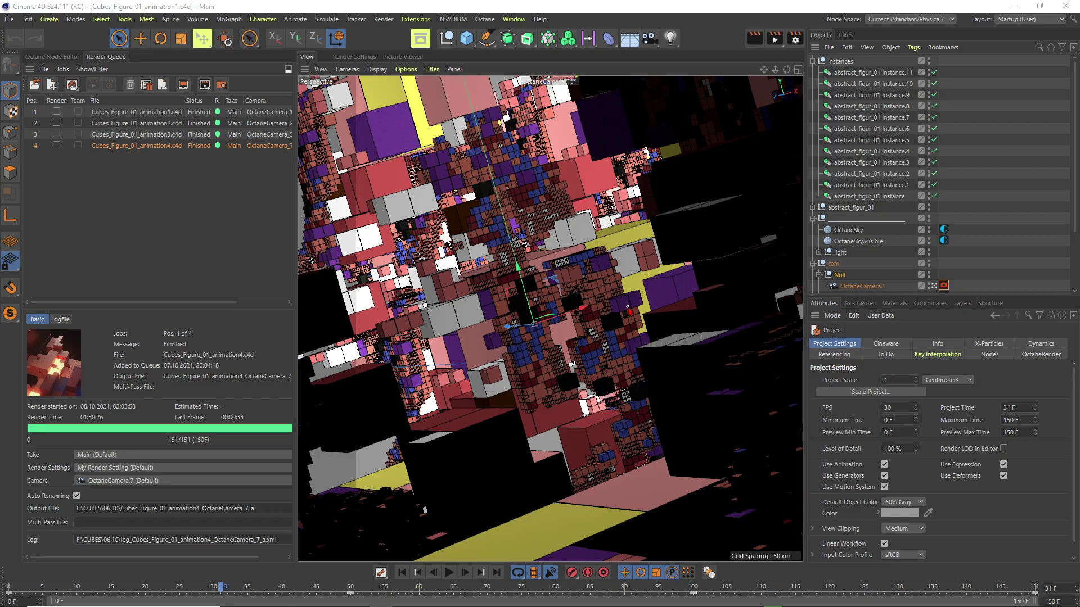
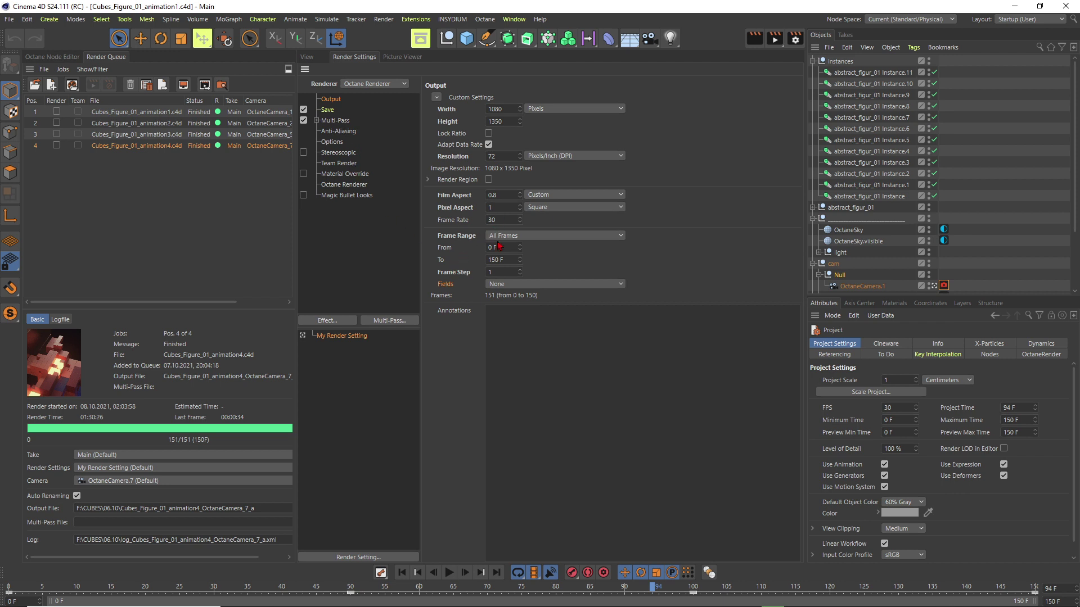
- In Cinema 4D, set the render output frame rate to 15 and check the frame step setting
left_click(145, 590)
left_click(494, 220)
type("15")
key("Return")
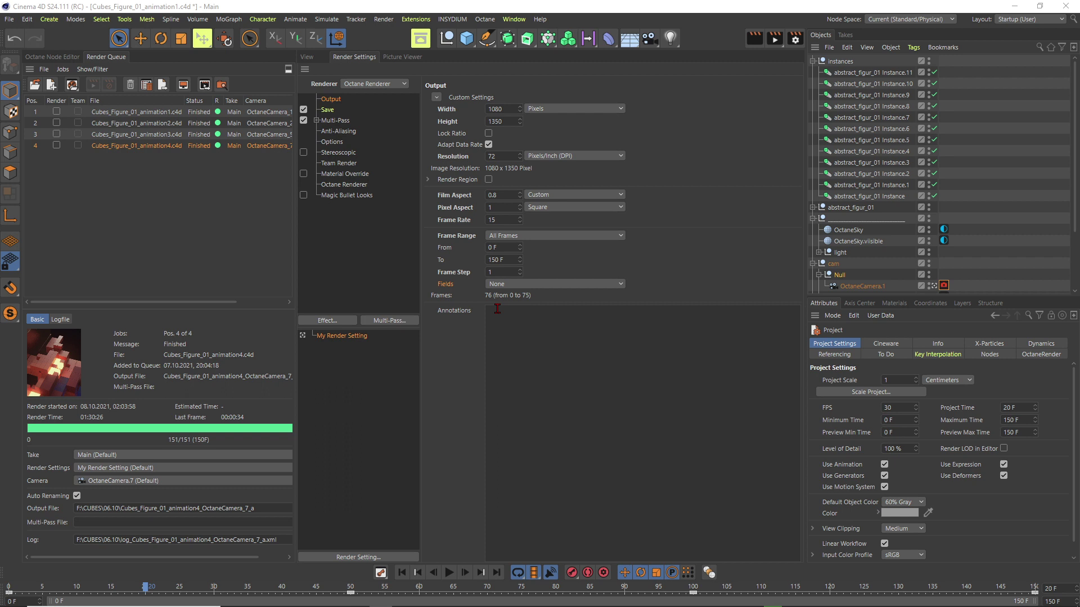
left_click(495, 219)
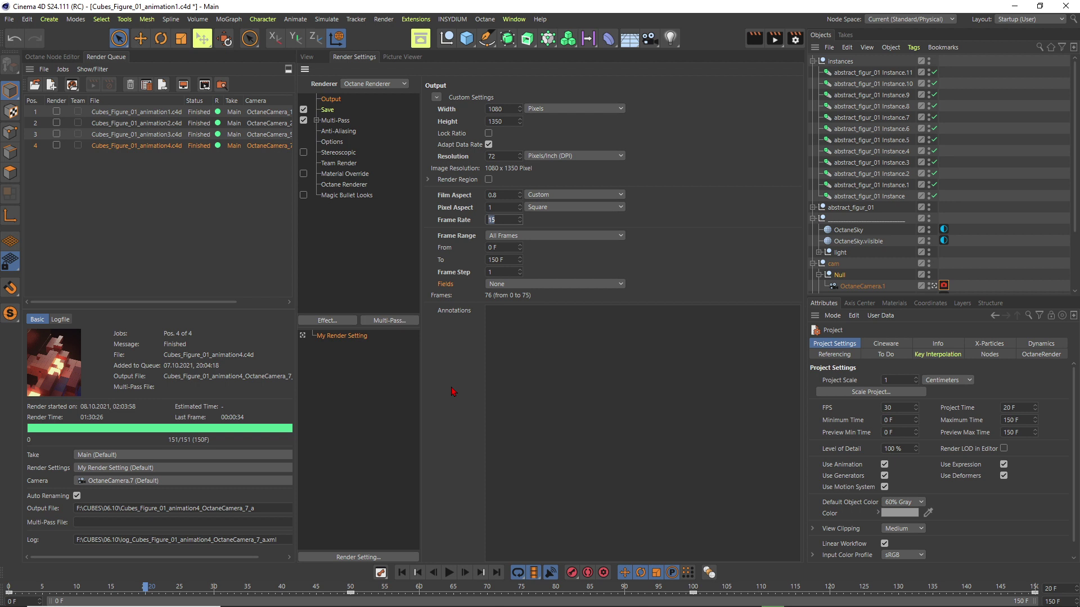
left_click(489, 272)
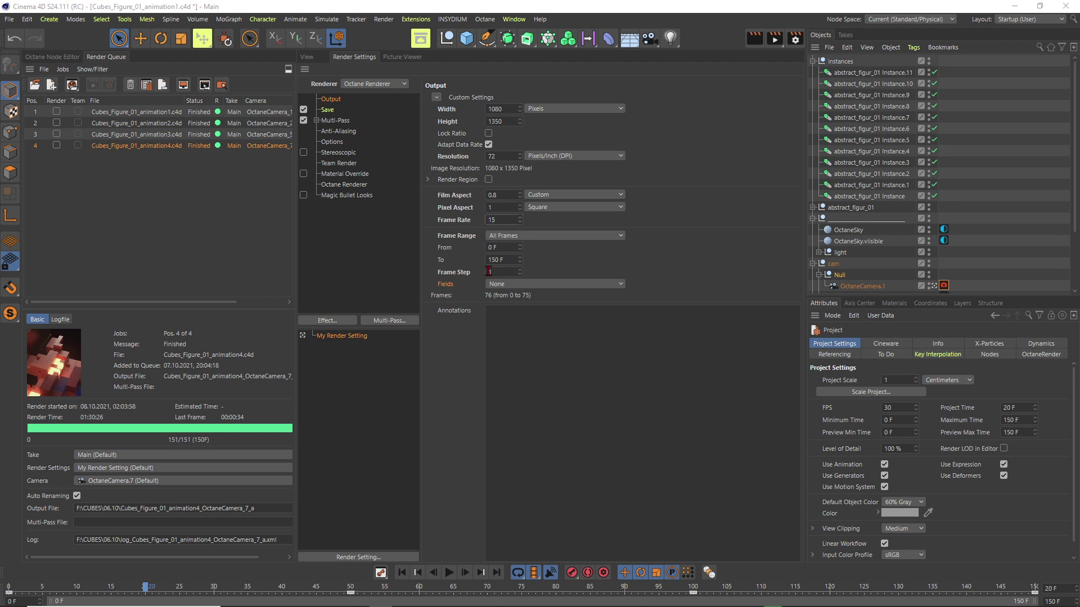
- Switch the renderer to Viewport Renderer and enable saving the regular image in PNG format
left_click(404, 83)
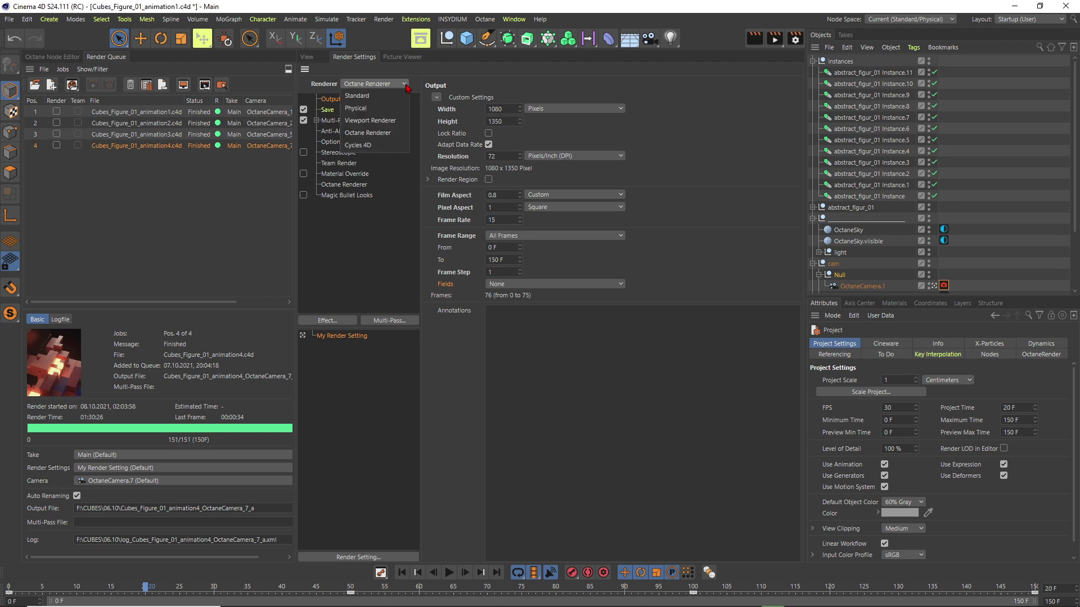
left_click(366, 122)
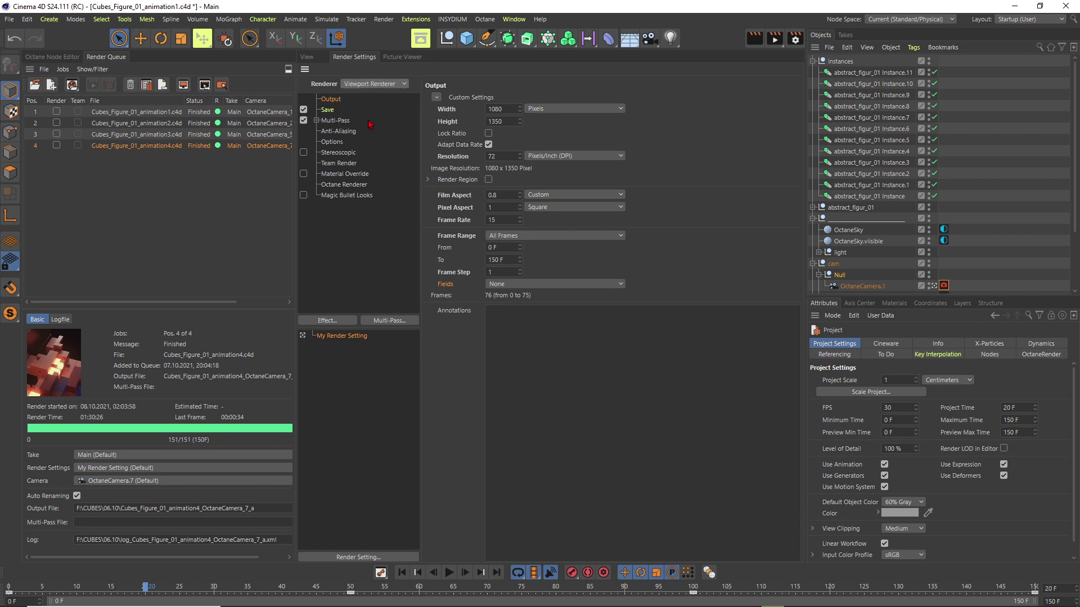
left_click(335, 111)
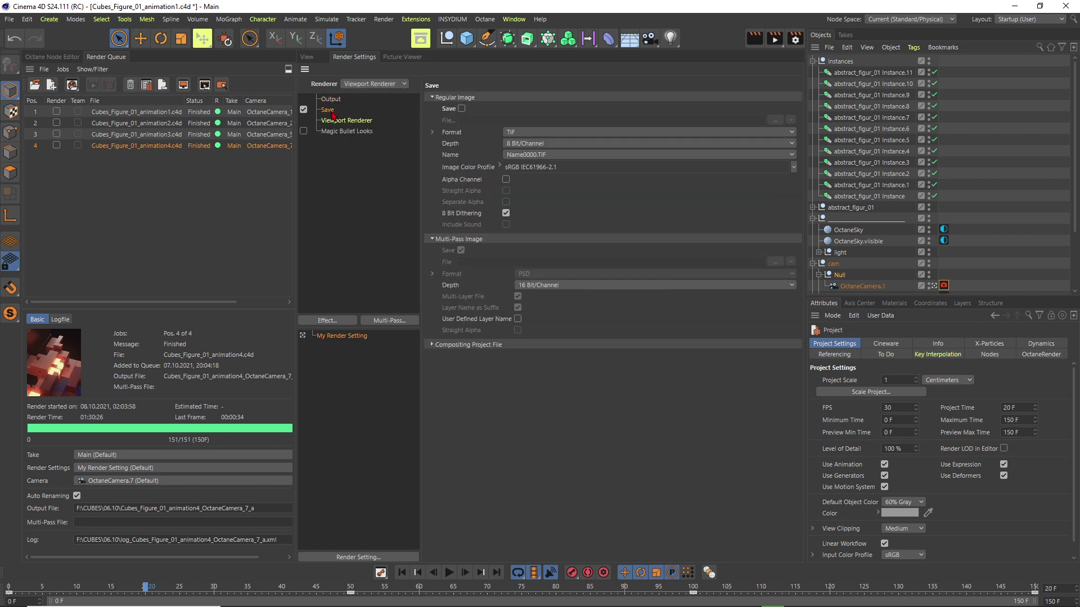
left_click(521, 131)
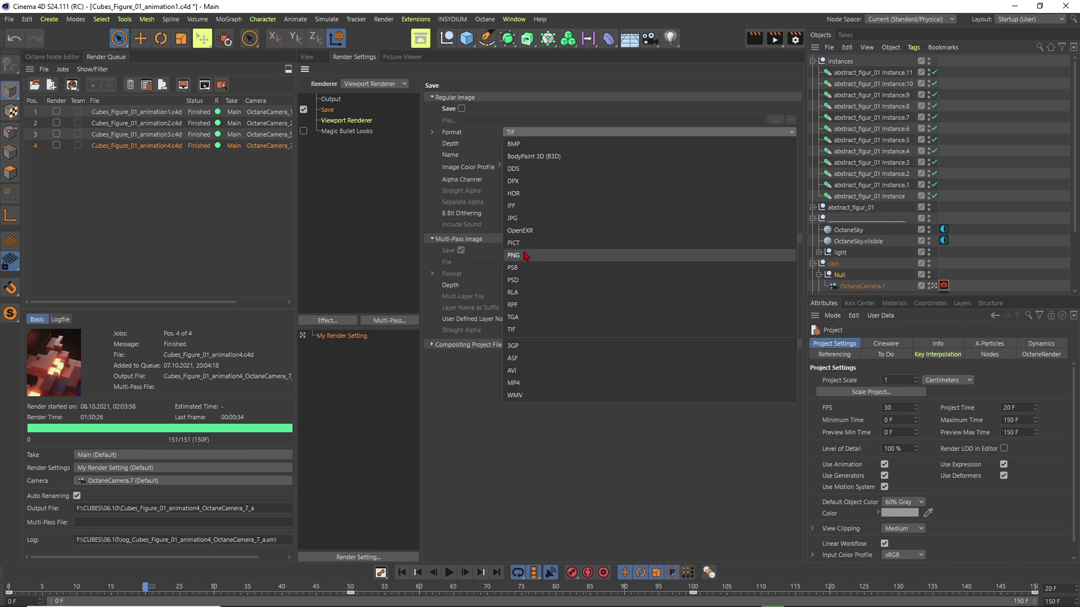
left_click(522, 259)
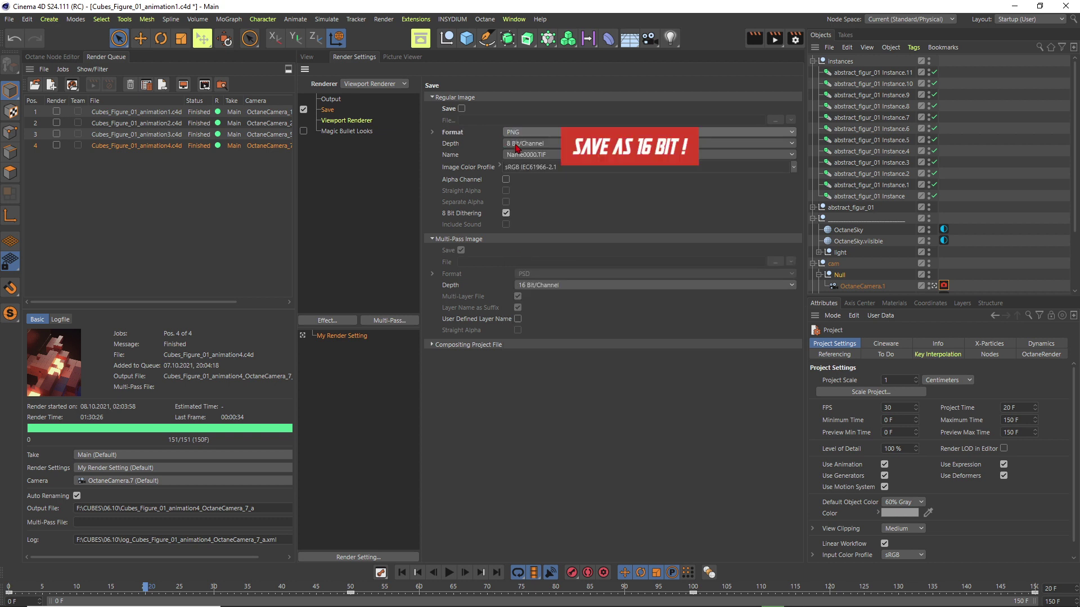
left_click(461, 109)
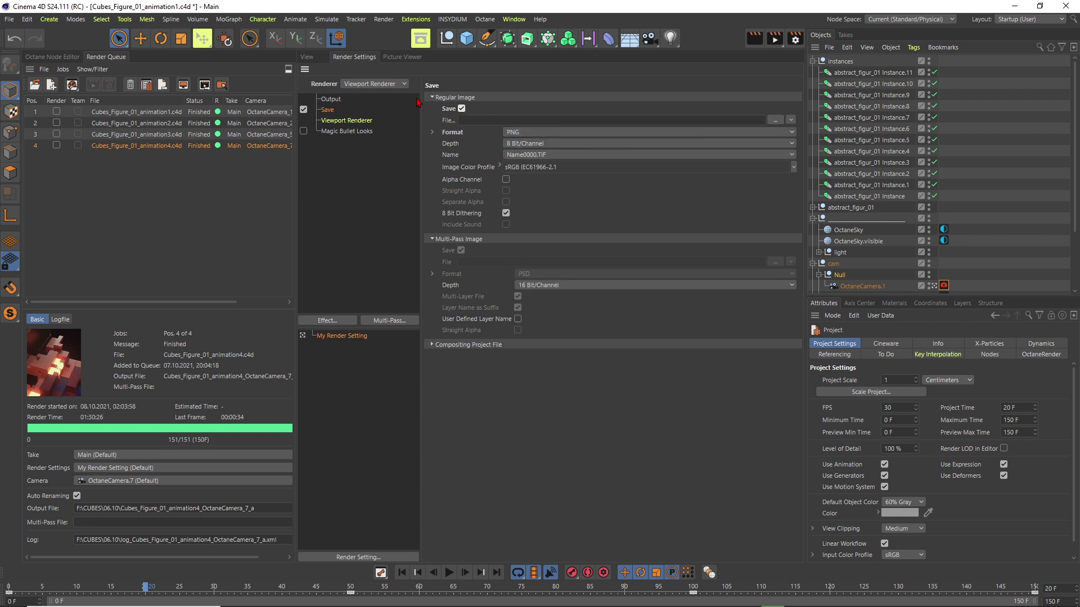
- Set the regular image's save path to the renderings_c4d_15fps folder with the file name renderings_c4d_15fps
left_click(775, 120)
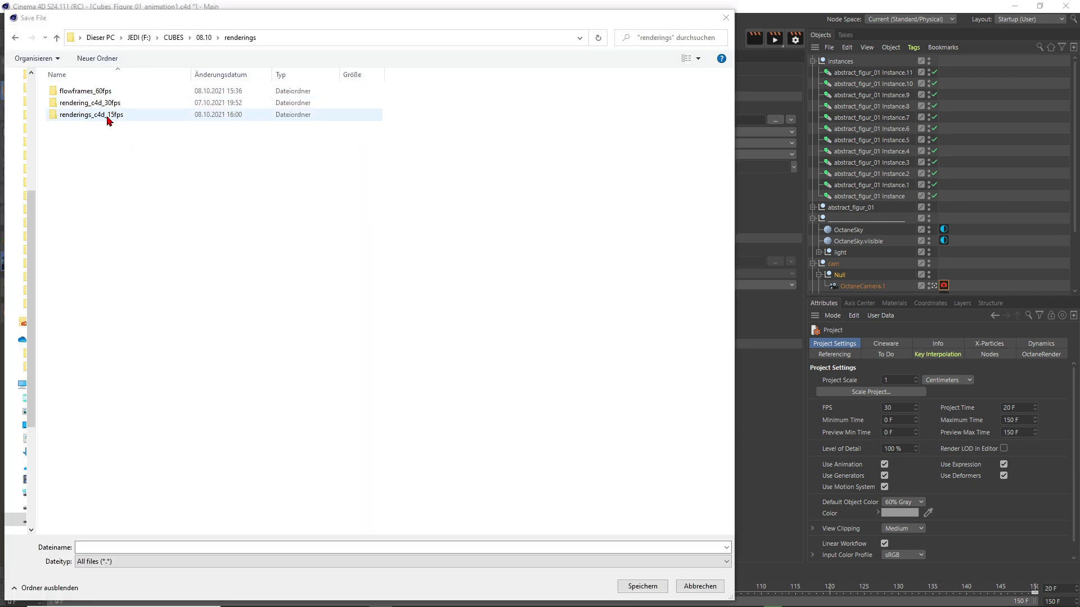
left_click(114, 119)
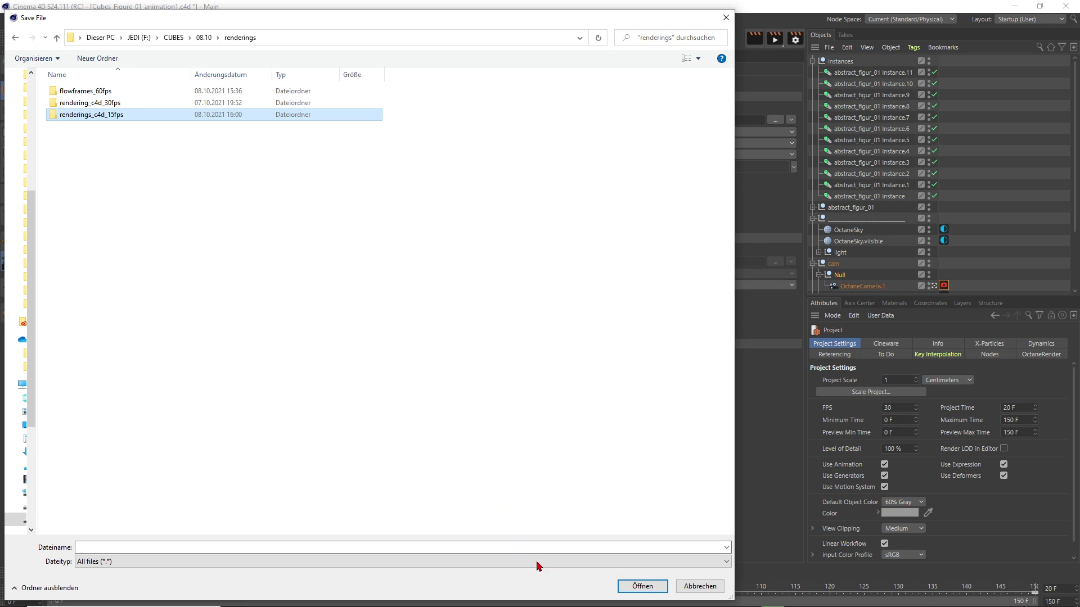
double_click(112, 119)
left_click(107, 548)
left_click(94, 545)
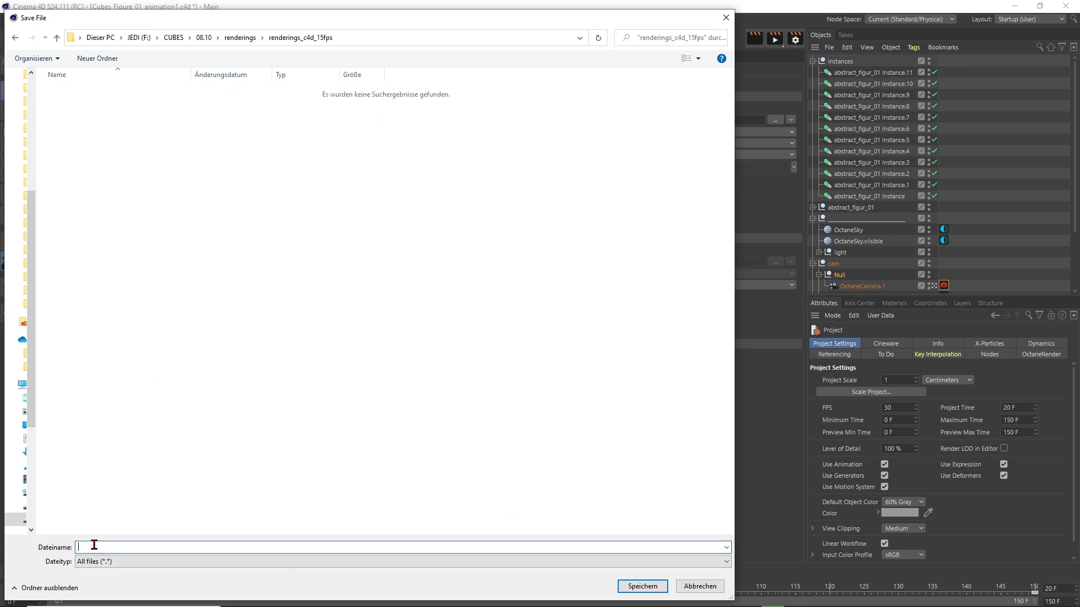
type("renderings_c4d_15fps")
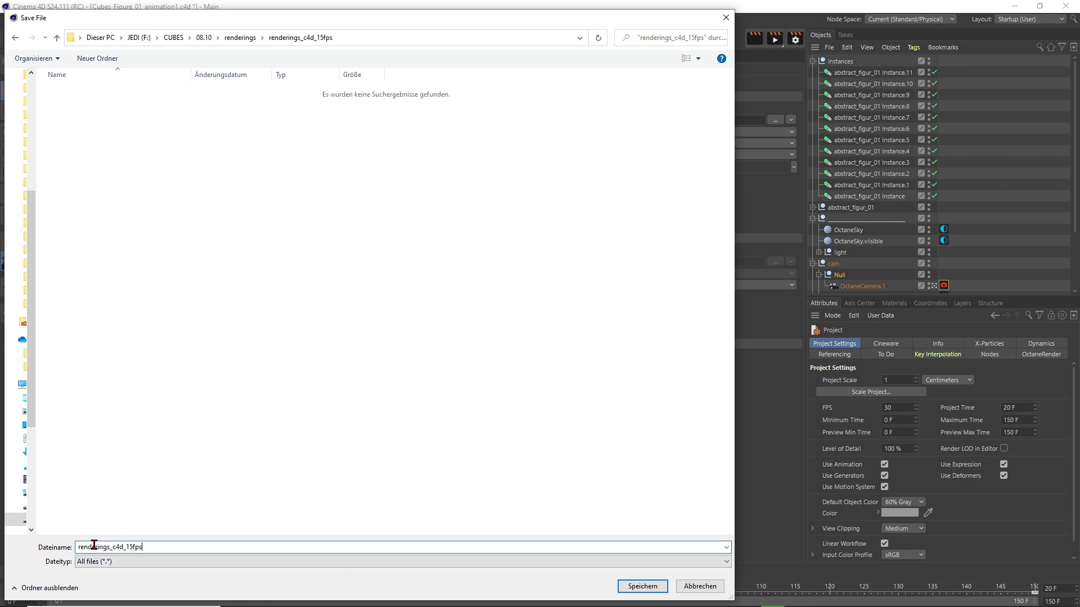
left_click(626, 588)
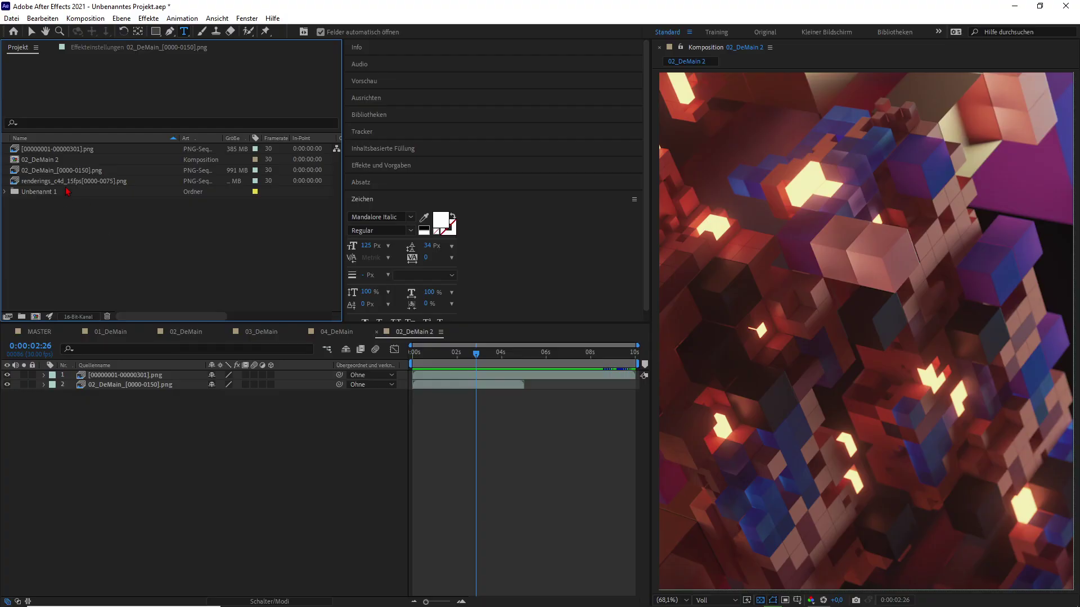
- In After Effects, add the renderings_c4d_15fps sequence as the top layer of 02_DeMain 2 and play it from the start
left_click(113, 180)
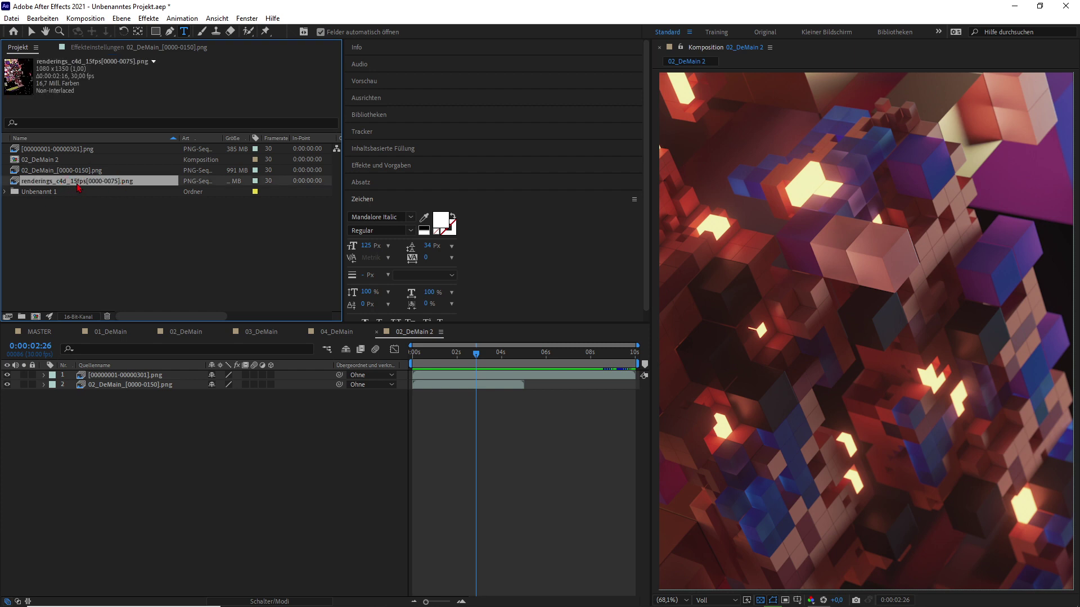
left_click_drag(79, 187, 250, 389)
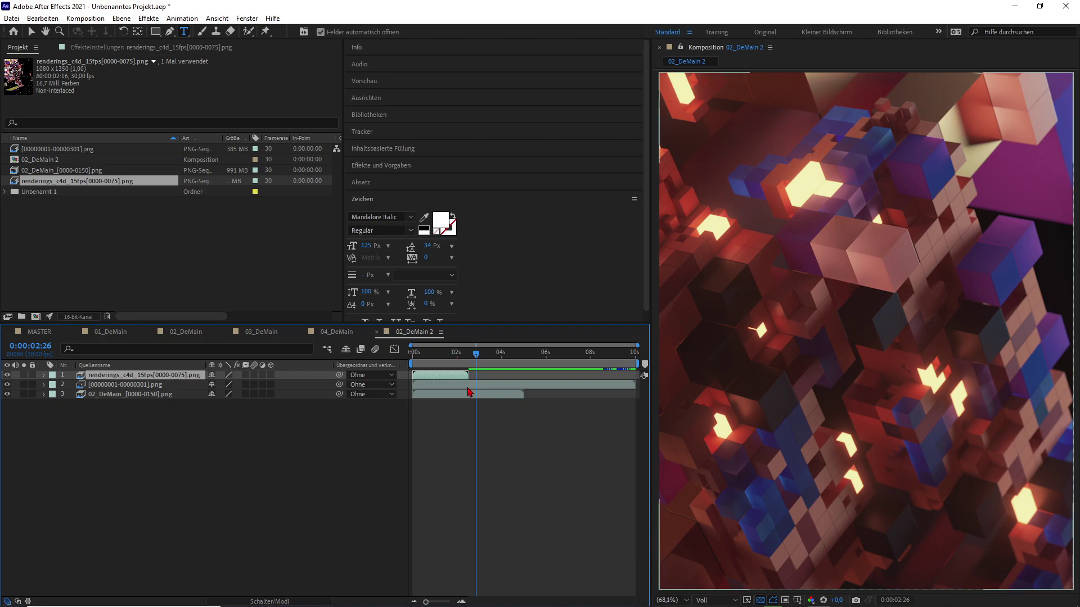
left_click_drag(483, 354, 413, 355)
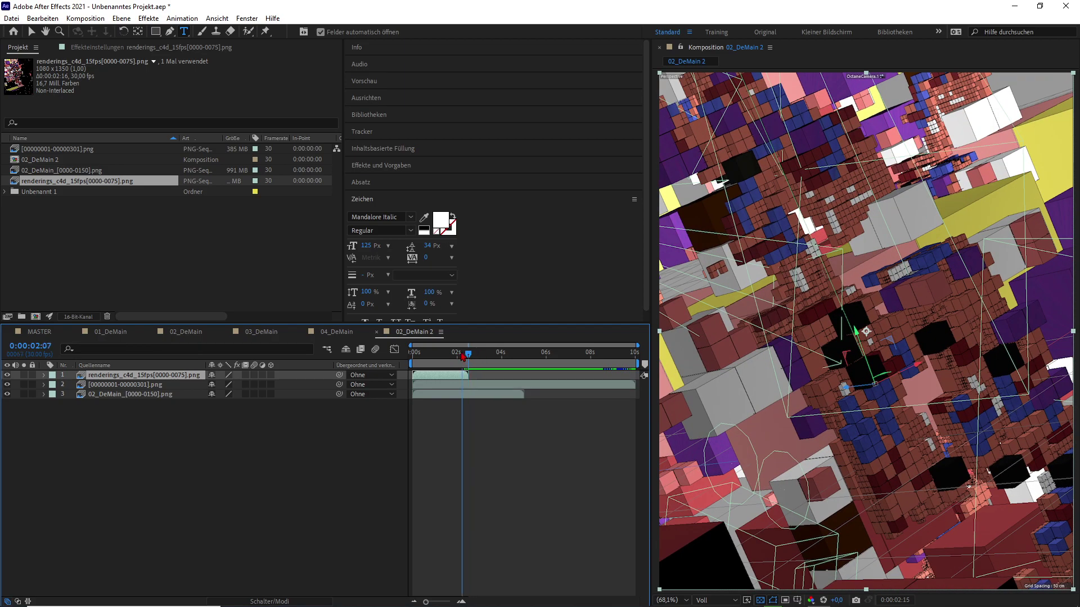
key("space")
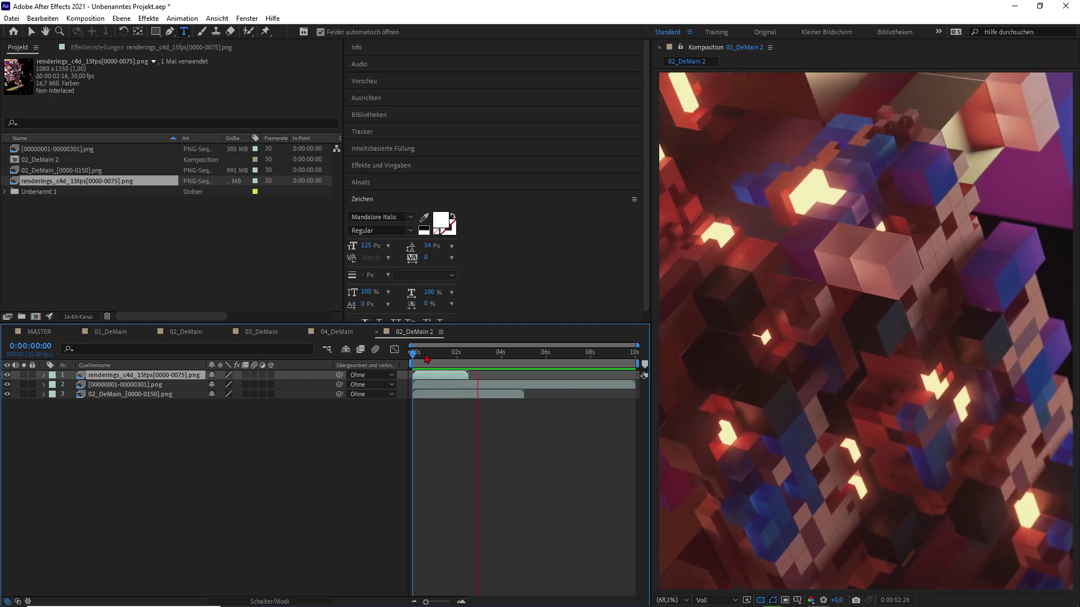
key("space")
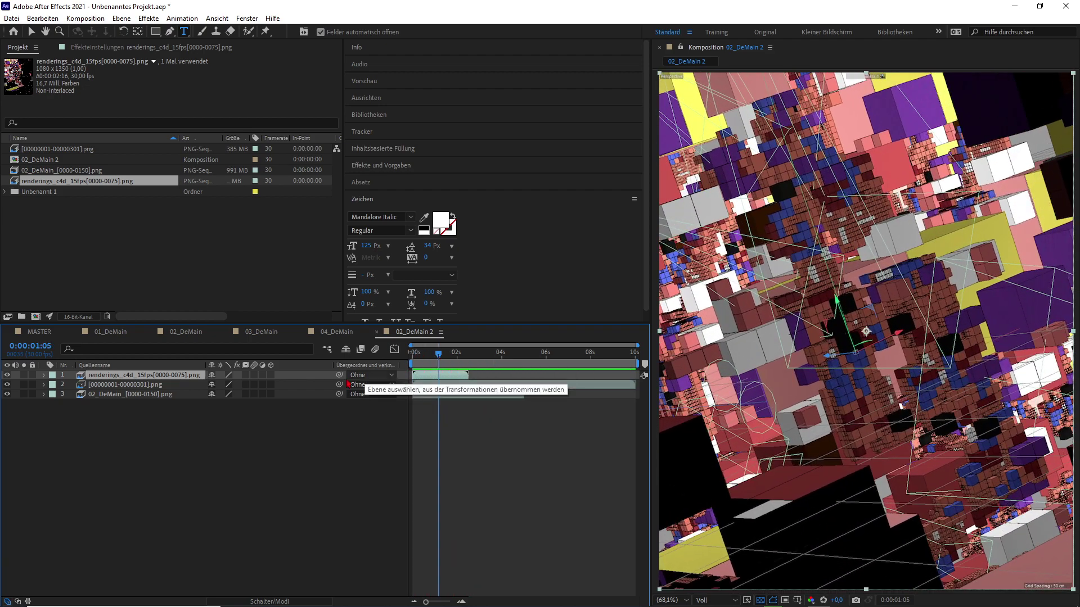
- Add the 01_DeMain_[0000-0150].png sequence beneath the 15 fps layer and move through the opening frames to compare the two
left_click_drag(166, 275, 405, 367)
key("space")
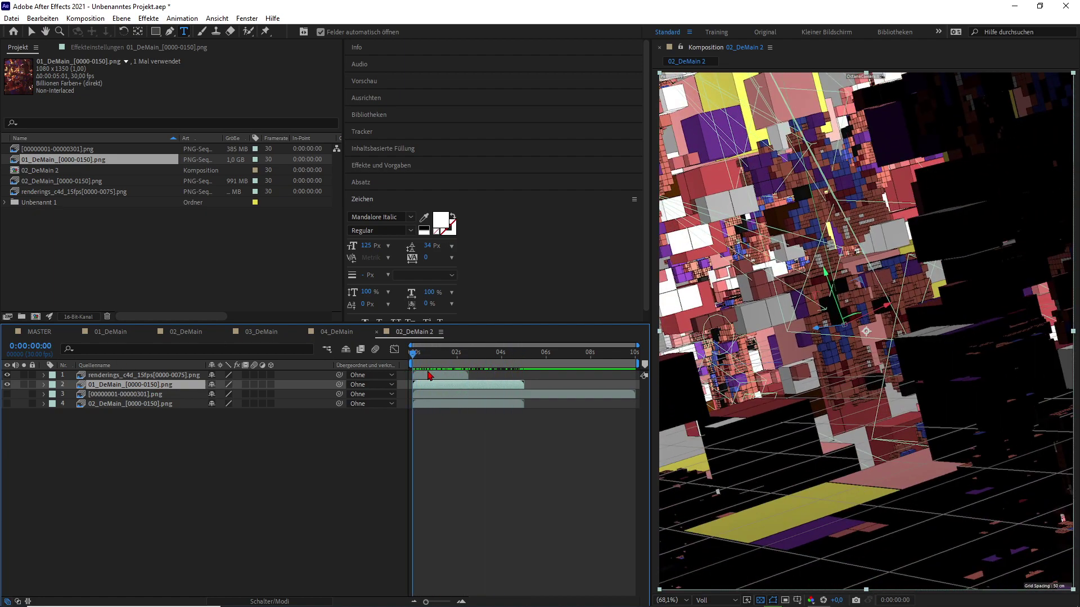
left_click(429, 375)
left_click(424, 366)
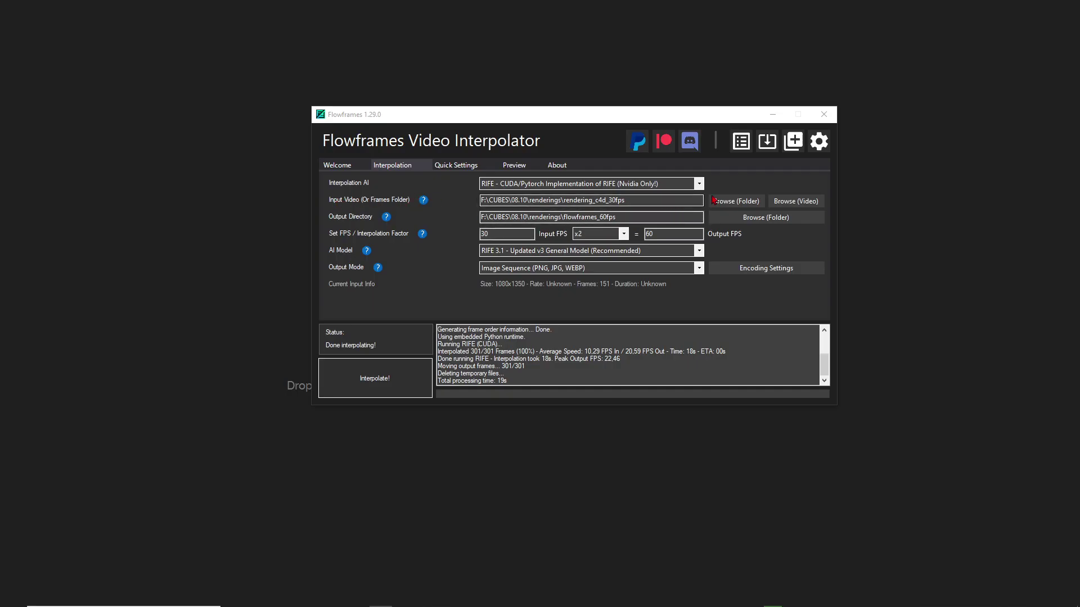
- In Flowframes, choose renderings_c4d_15fps as the input frames folder and flowframes_30fps as the output directory
left_click(750, 205)
left_click(458, 228)
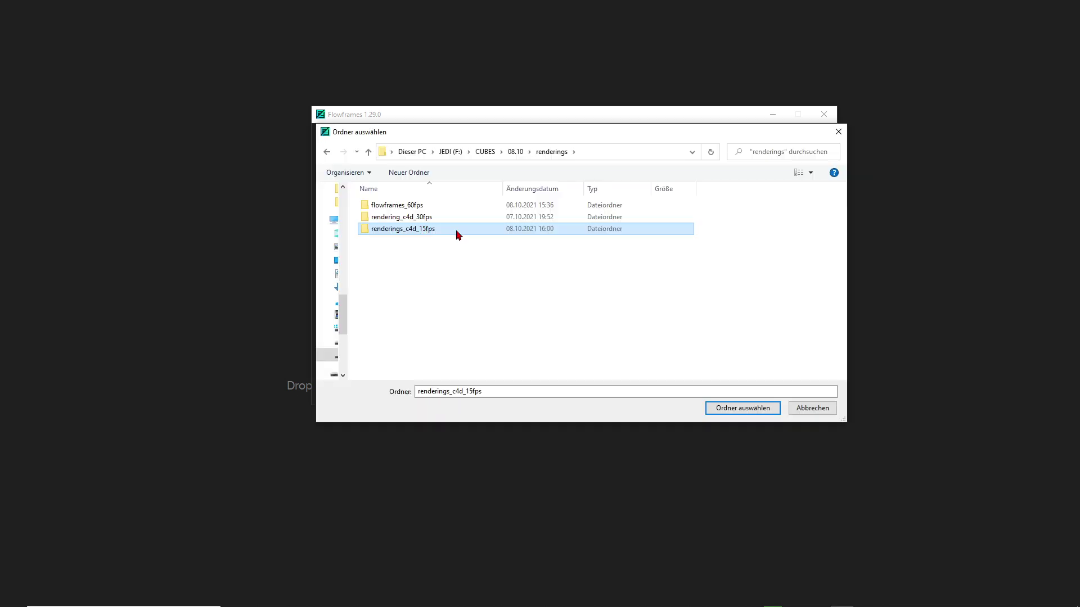
left_click(733, 410)
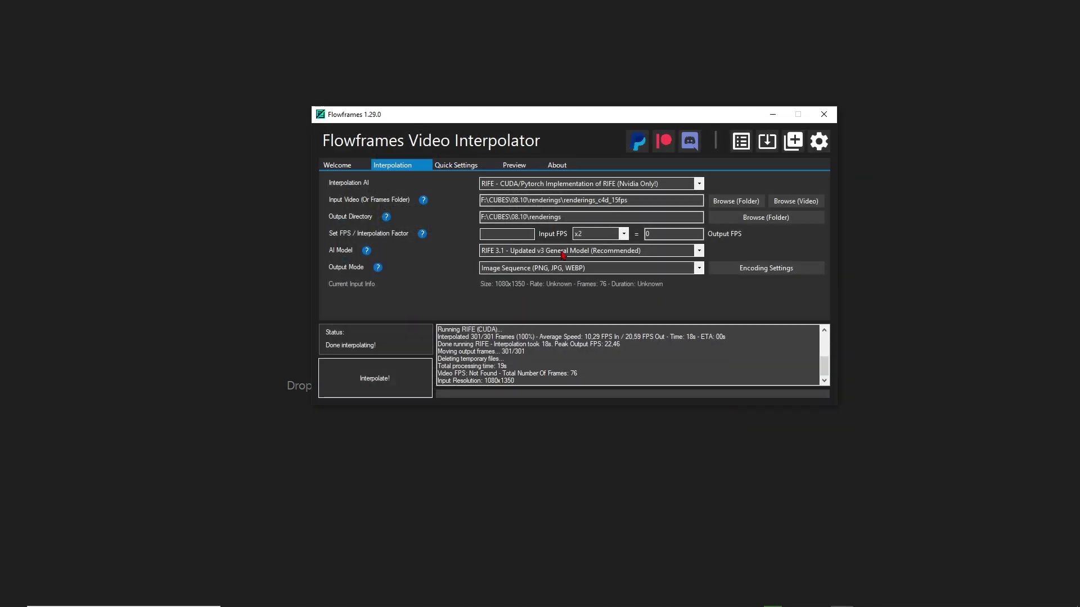
left_click(774, 218)
left_click(413, 242)
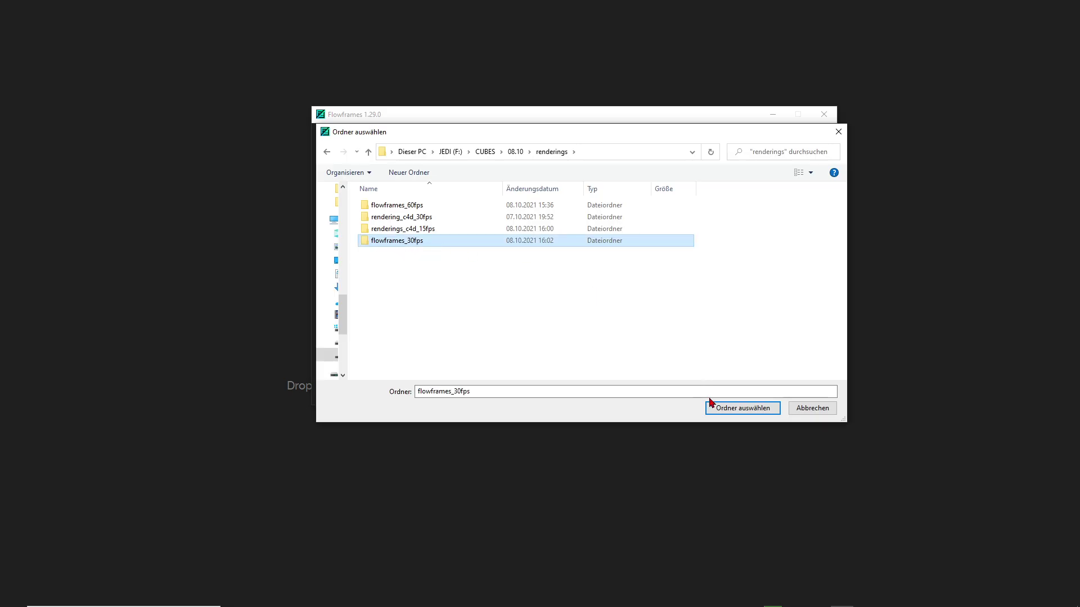
left_click(728, 411)
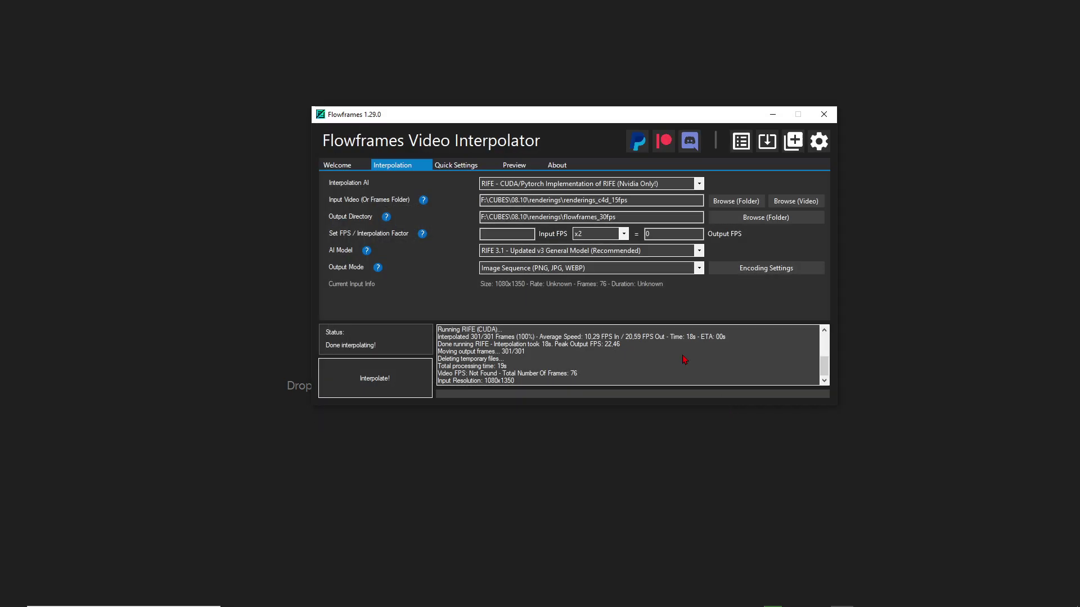
- Set the input FPS to 15 with the x2 factor and run the interpolation
left_click(499, 236)
type("15")
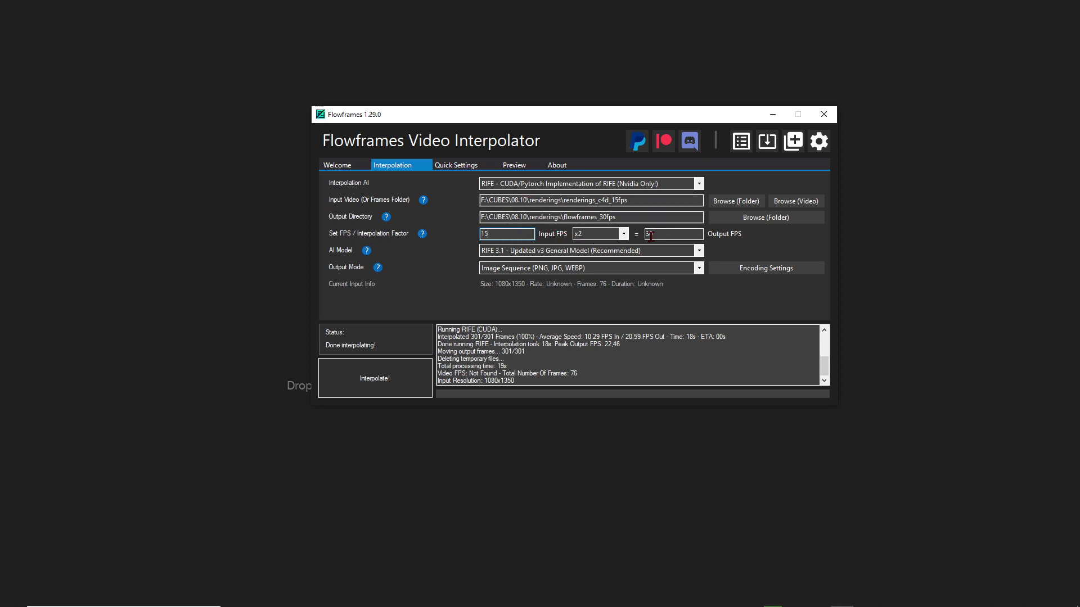
left_click(406, 374)
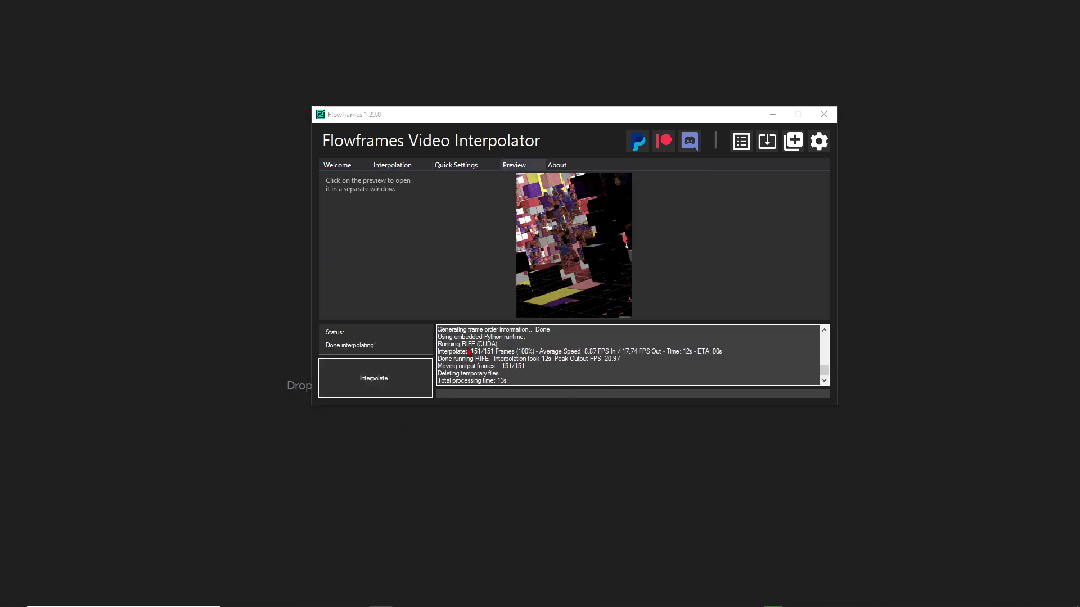
- Check the renderings_c4d_15fps_16bit folder in File Explorer and its save path and 16 Bit/Channel depth in Cinema 4D's render settings
key("alt+Tab")
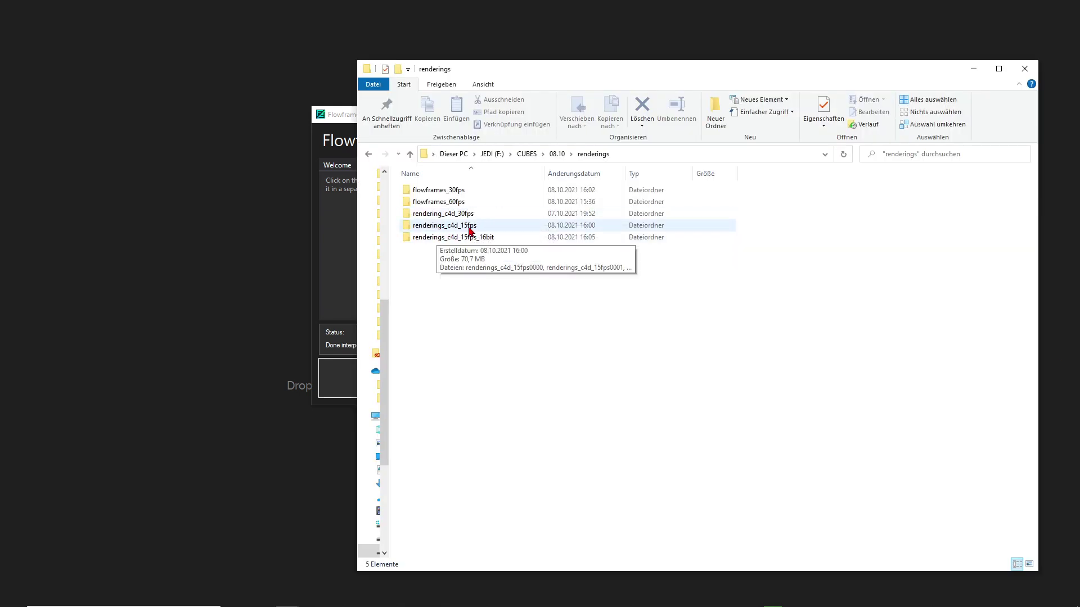
left_click(485, 241)
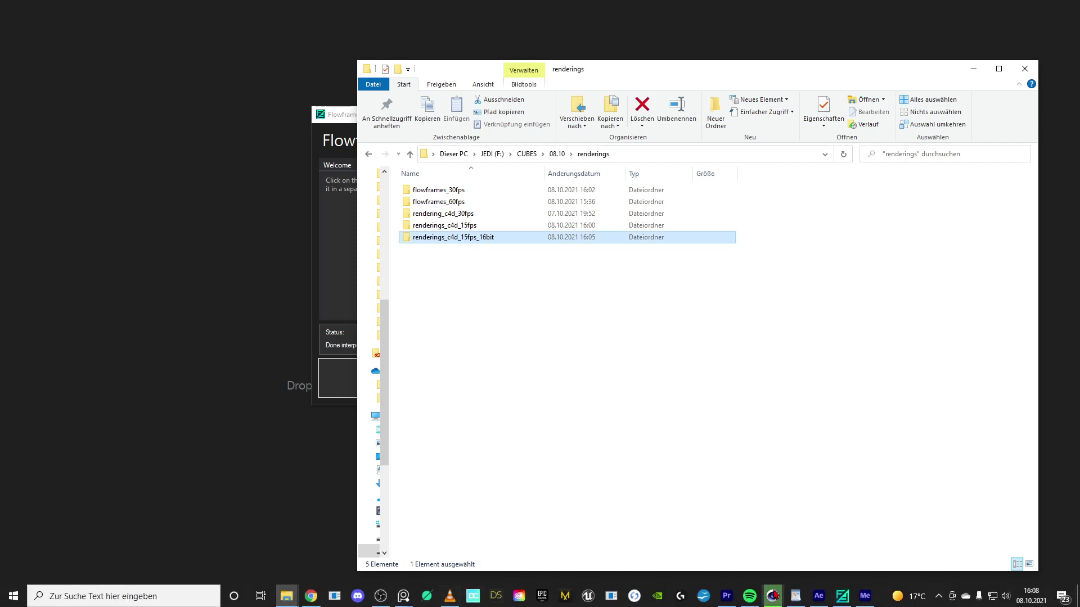
left_click(772, 597)
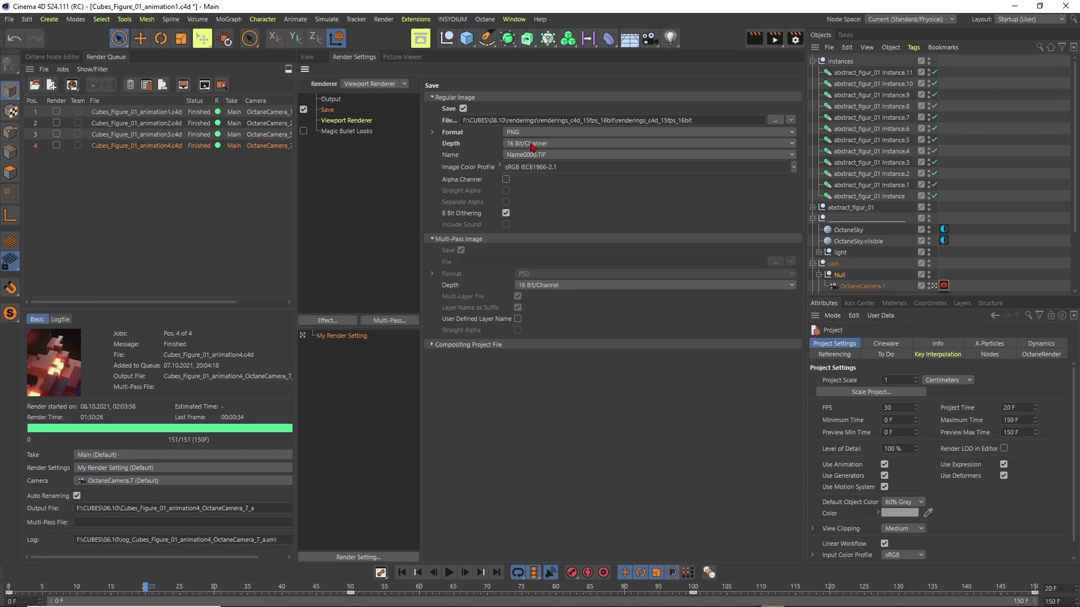
left_click_drag(698, 121, 679, 121)
left_click(1014, 6)
- In After Effects, import the renderings_c4d_15fps_16bit-2x-RIFE-RIFE3.1-30fps frames from flowframes_30fps as a PNG sequence
left_click(338, 118)
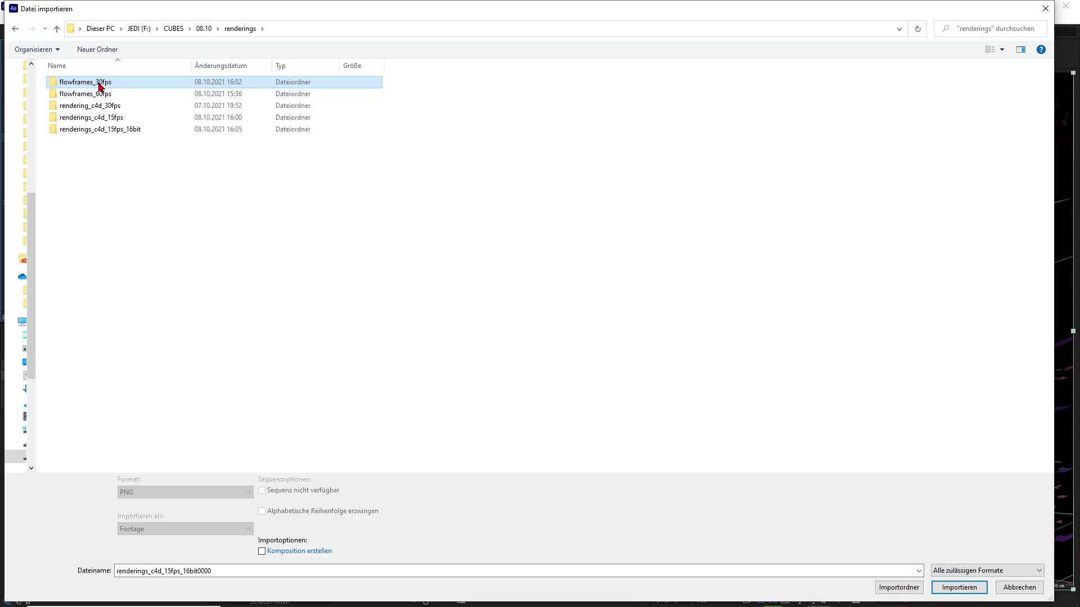
double_click(96, 83)
double_click(98, 82)
left_click(87, 99)
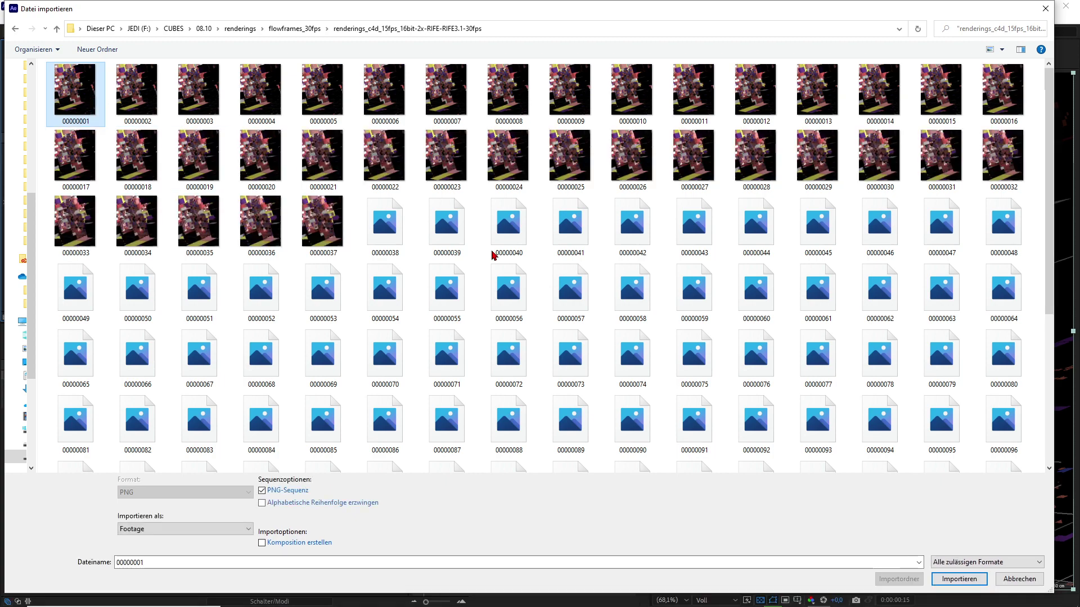
left_click(959, 587)
left_click(196, 237)
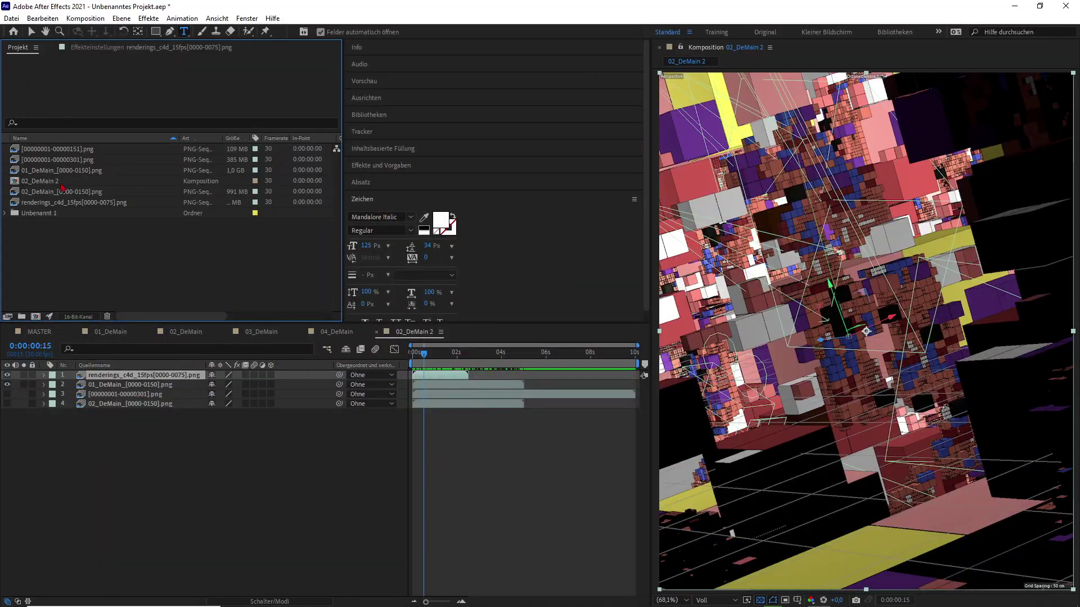
left_click_drag(65, 148, 191, 375)
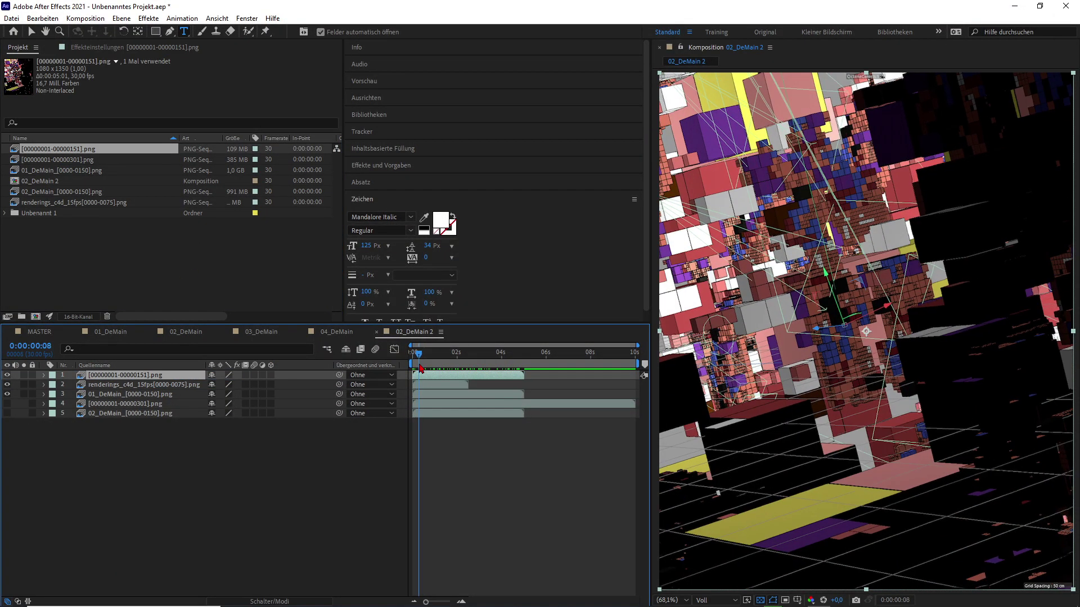
mouse_move(424, 353)
left_mouse_down()
mouse_move(524, 369)
mouse_move(439, 363)
left_mouse_up()
- In Flowframes, set the interpolation factor to x4 and then x8 for the 15 fps input, and reopen the factor options
key("alt+Tab")
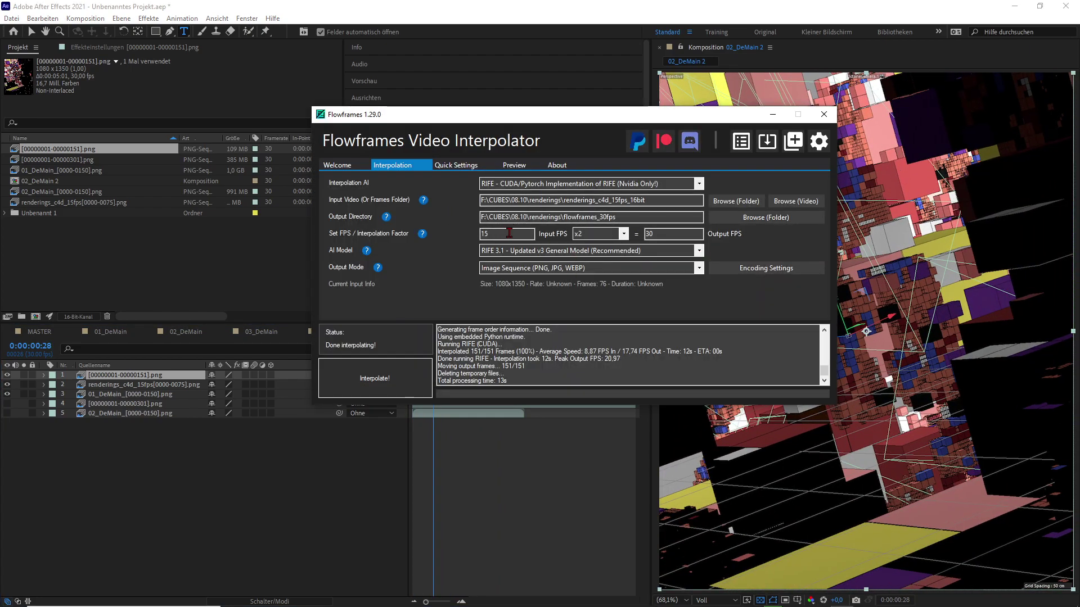
left_click(581, 236)
left_click(586, 255)
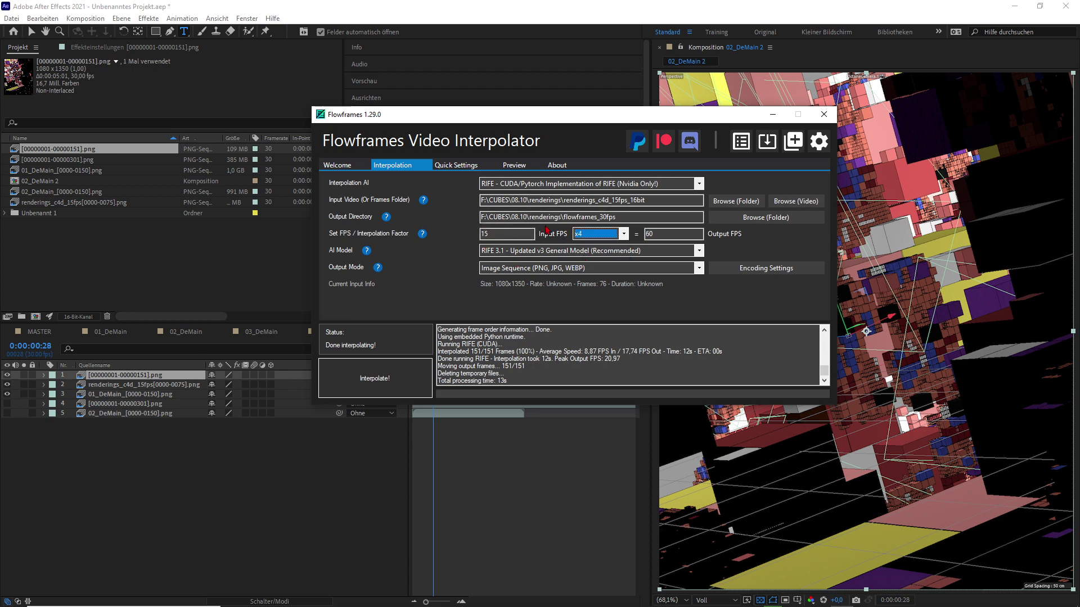
left_click(624, 236)
left_click(583, 263)
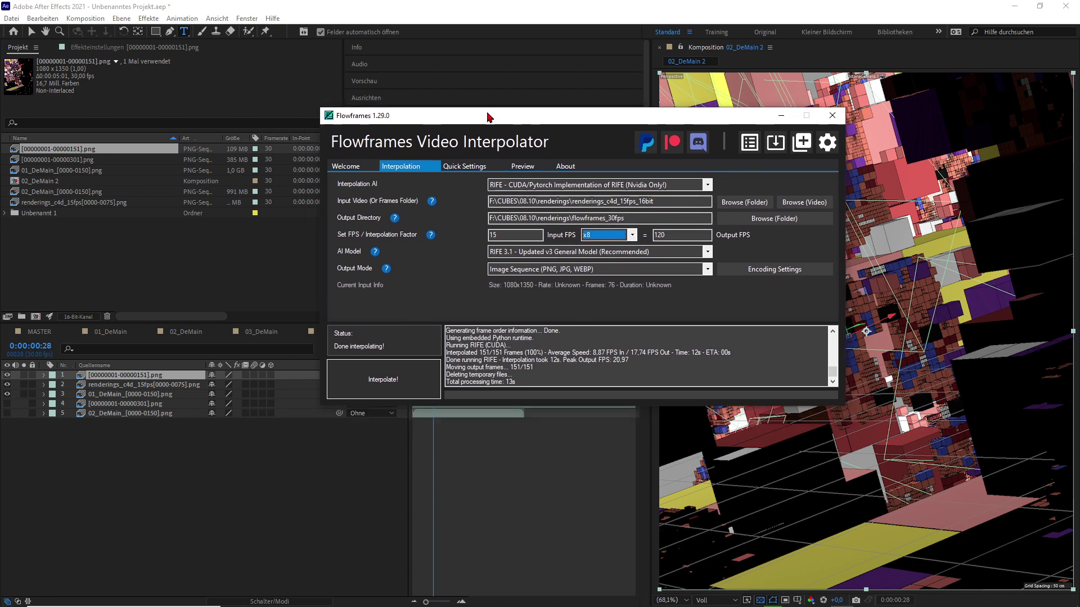
left_click(629, 242)
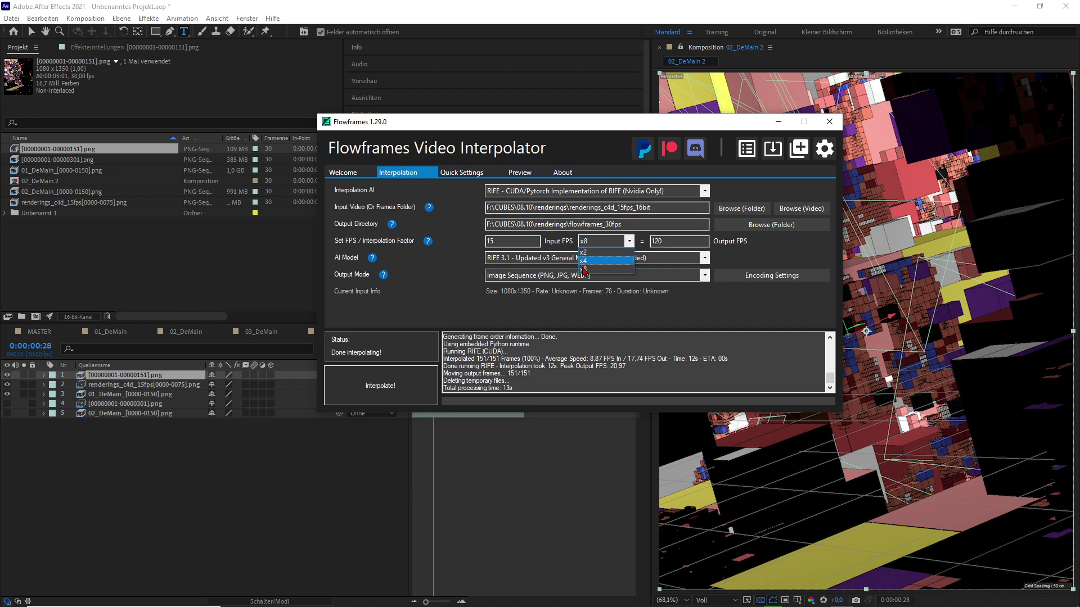
left_click(629, 243)
left_click(629, 242)
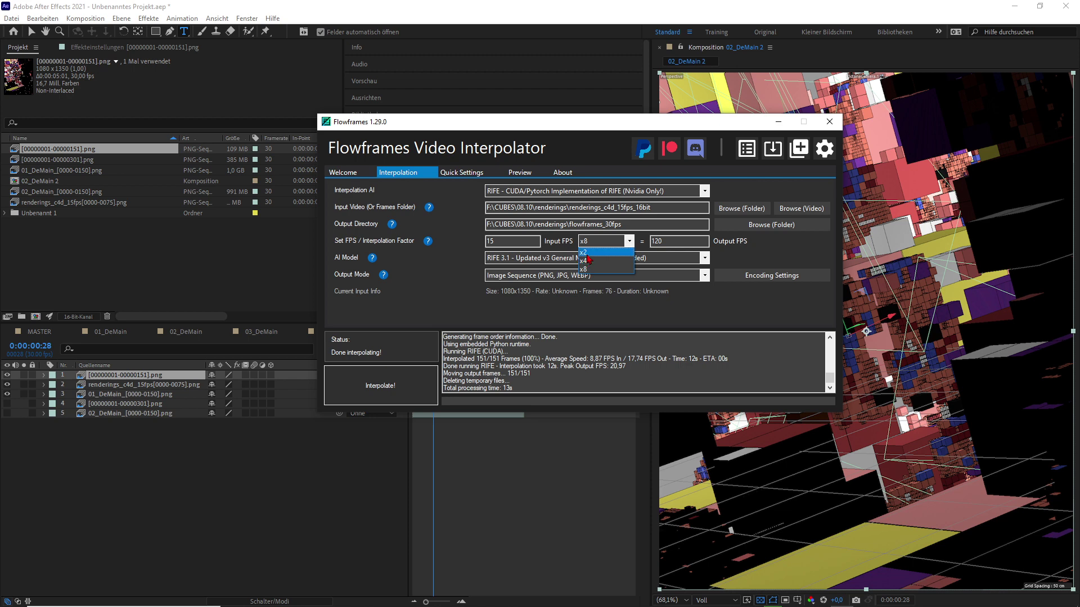